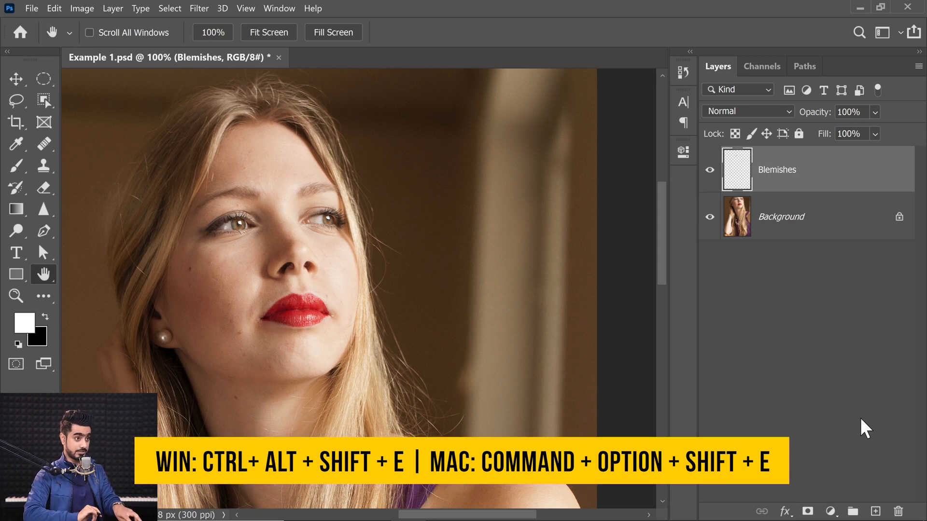
- Stamp all visible layers into a new layer above Blemishes and convert it into a smart object
key(ctrl+alt+shift+e)
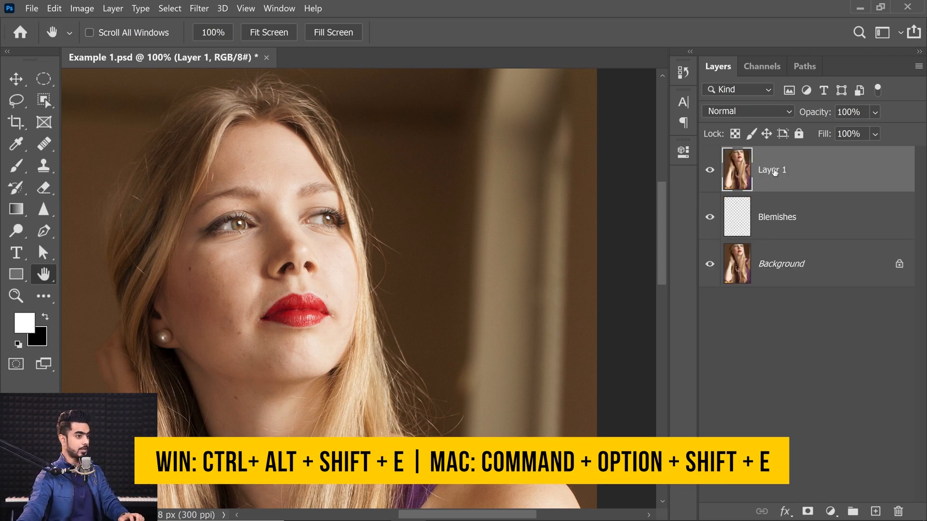
click(198, 9)
click(219, 40)
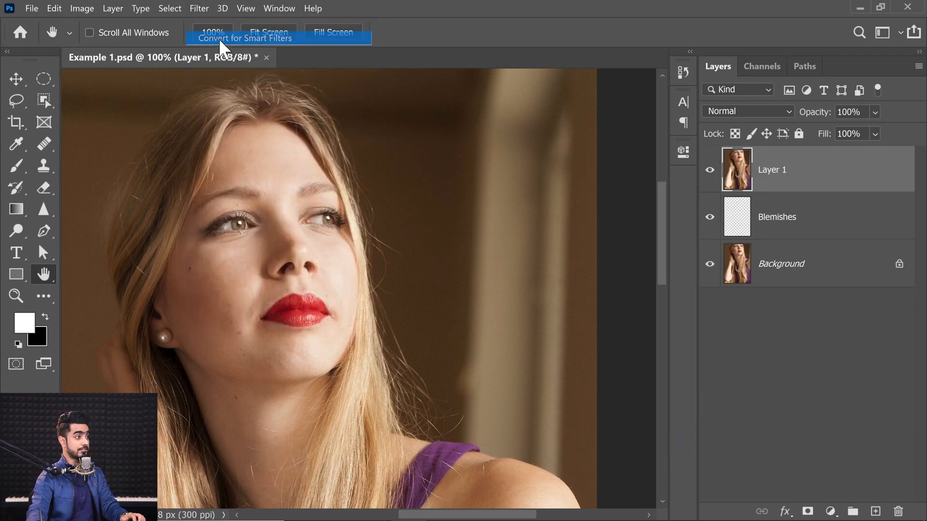
click(555, 232)
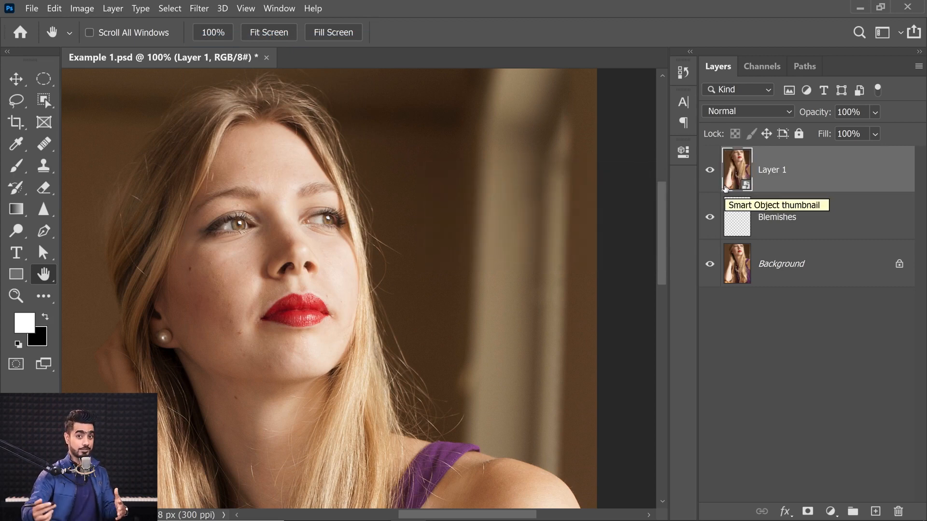
- Start a Smart Sharpen filter on the stamped smart object and set its Amount to 500%
click(201, 9)
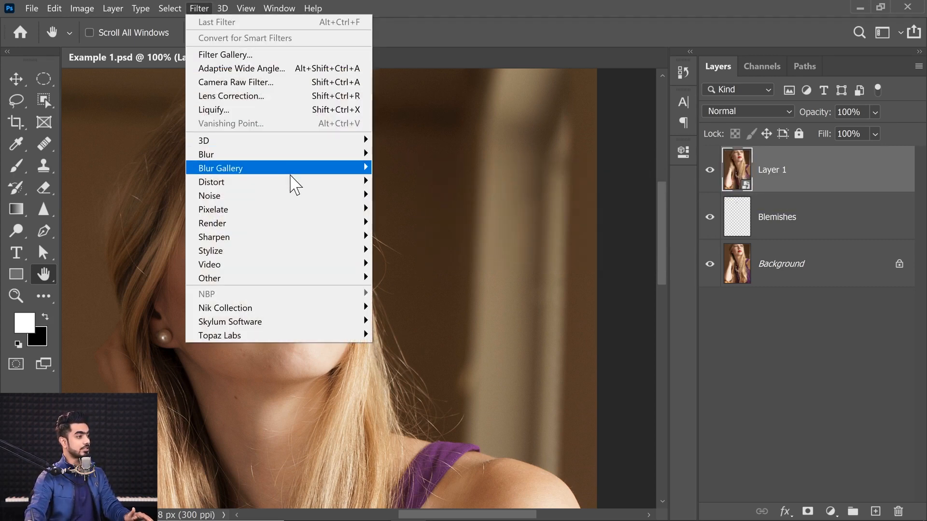
mouse_move(304, 242)
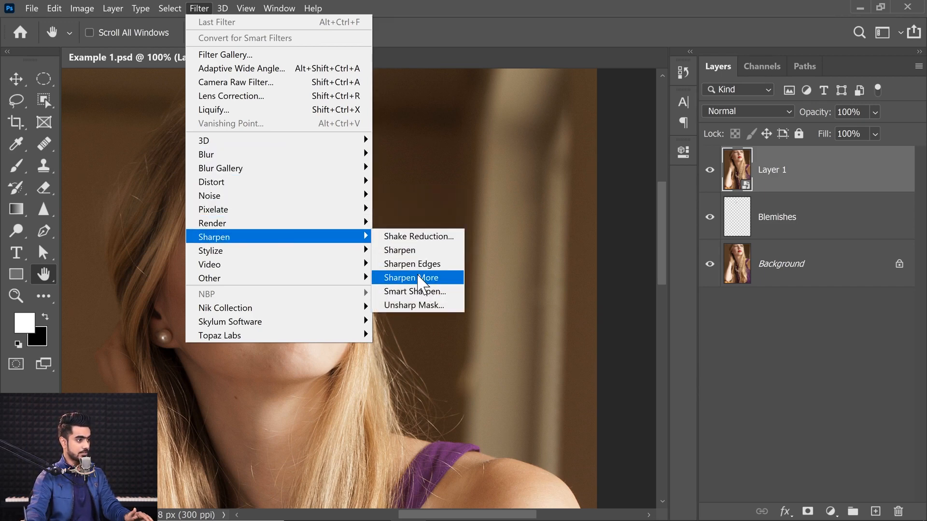
click(424, 291)
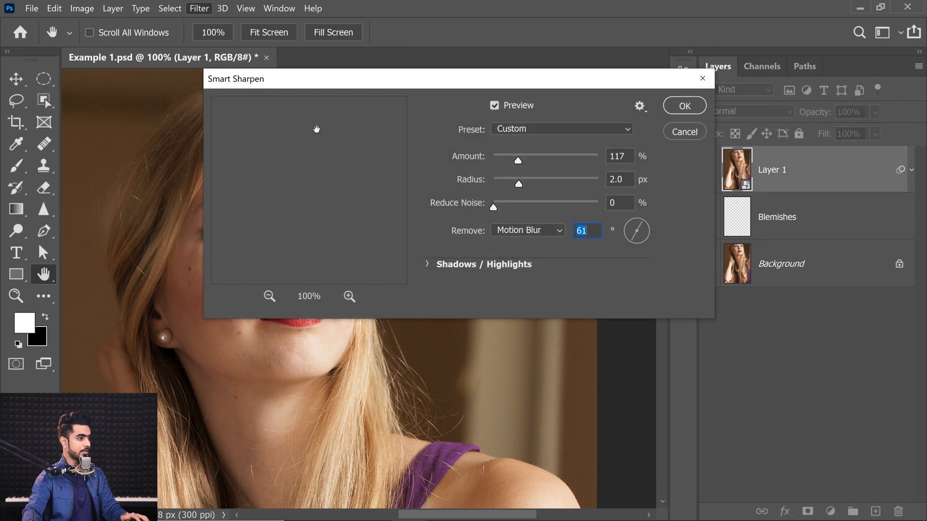
drag(369, 80, 548, 159)
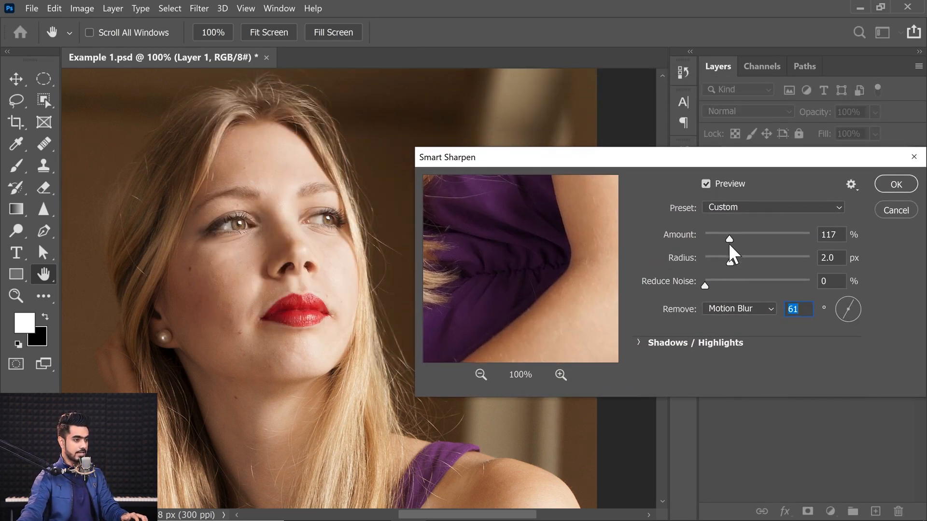
drag(729, 239, 816, 235)
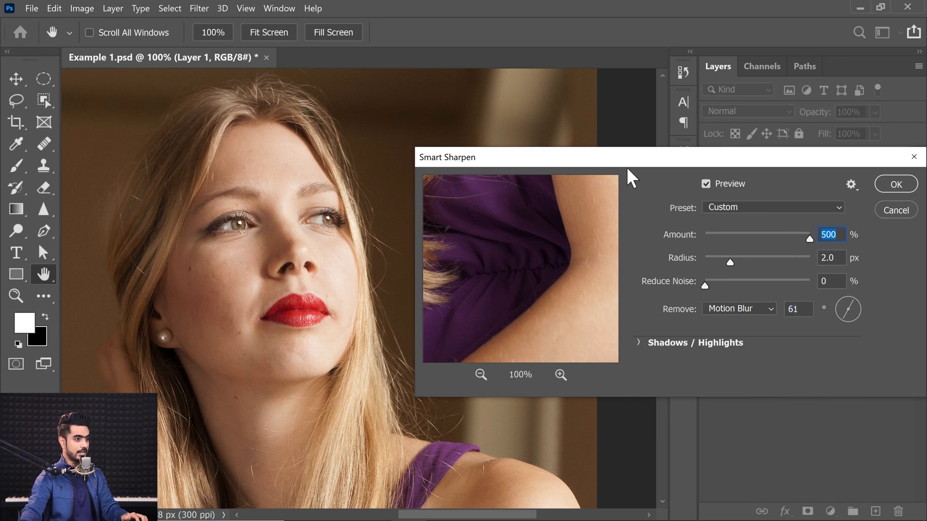
- Try a Smart Sharpen Radius of 6.5 px on the portrait, and reduce it to 1.8 px
drag(628, 168, 578, 168)
key(Tab)
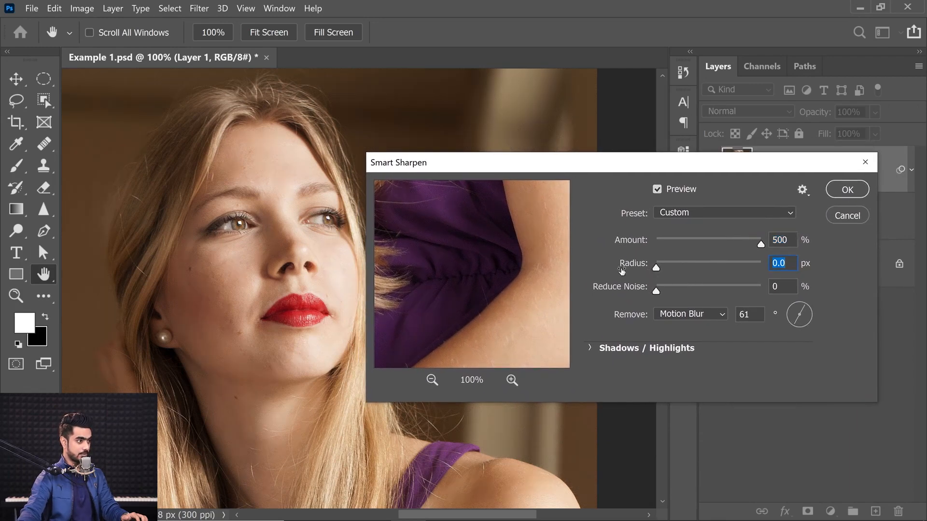
drag(655, 268, 703, 266)
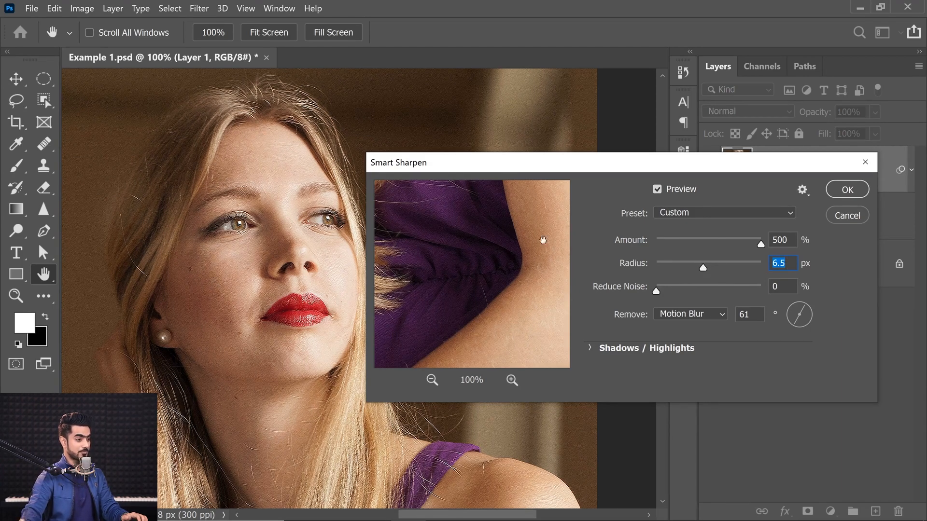
drag(696, 266, 678, 270)
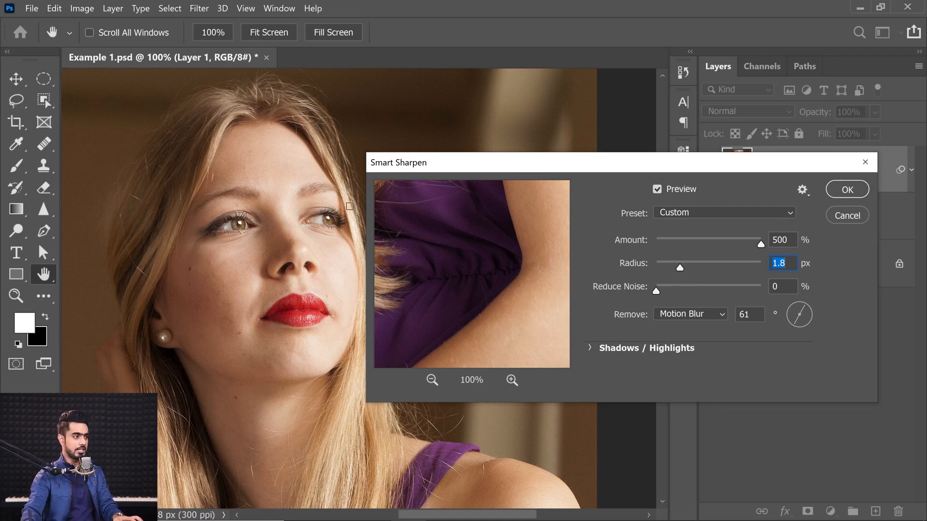
- Examine the sharpened eye, lips and nostril up close and lower the Smart Sharpen Radius to 0.5 px
drag(228, 232, 267, 242)
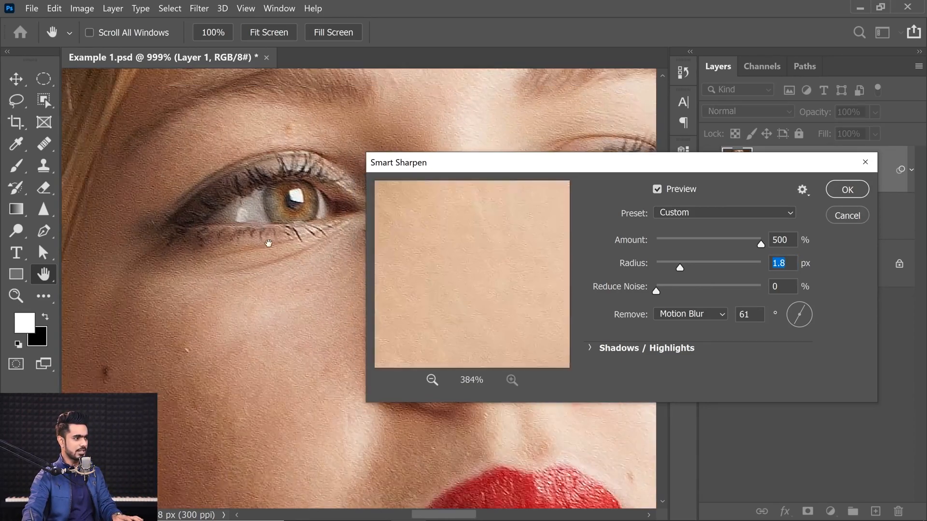
drag(292, 271, 87, 230)
drag(298, 466, 228, 301)
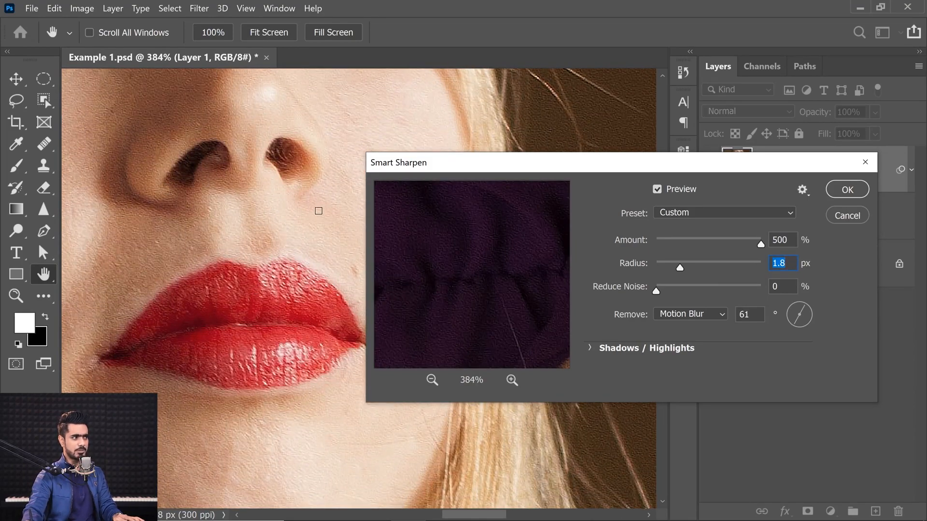
ctrl+click(191, 158)
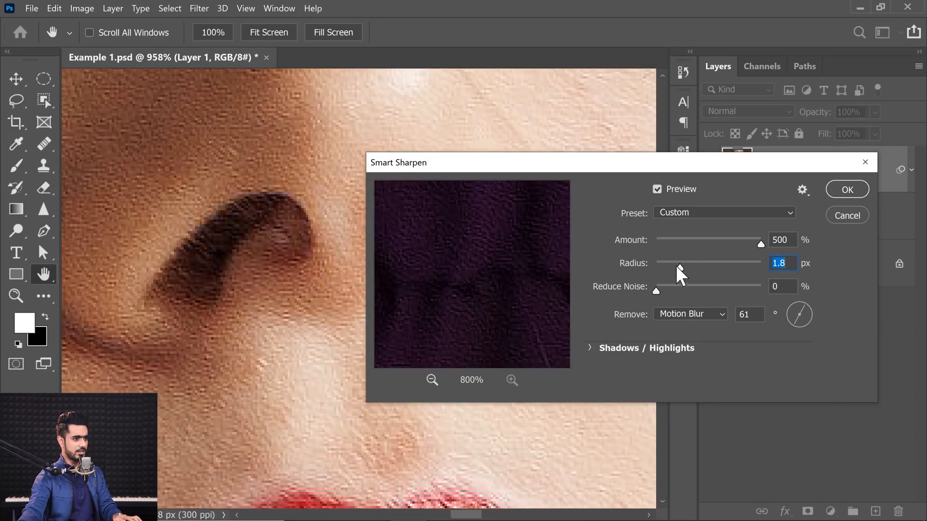
drag(678, 268, 656, 273)
- Raise the Smart Sharpen Radius to 6.5 px with the portrait zoomed out, and examine the effect on the face
drag(288, 292, 217, 312)
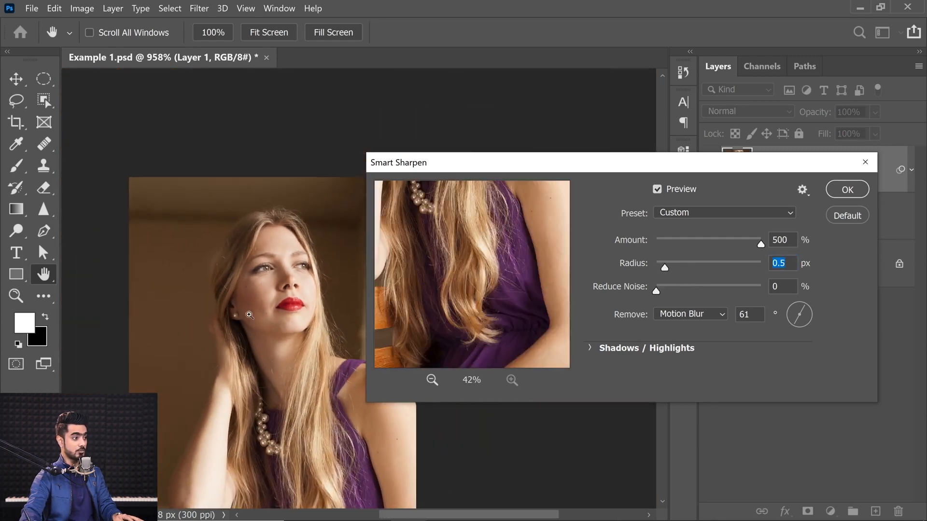
drag(362, 291, 342, 284)
drag(665, 266, 702, 265)
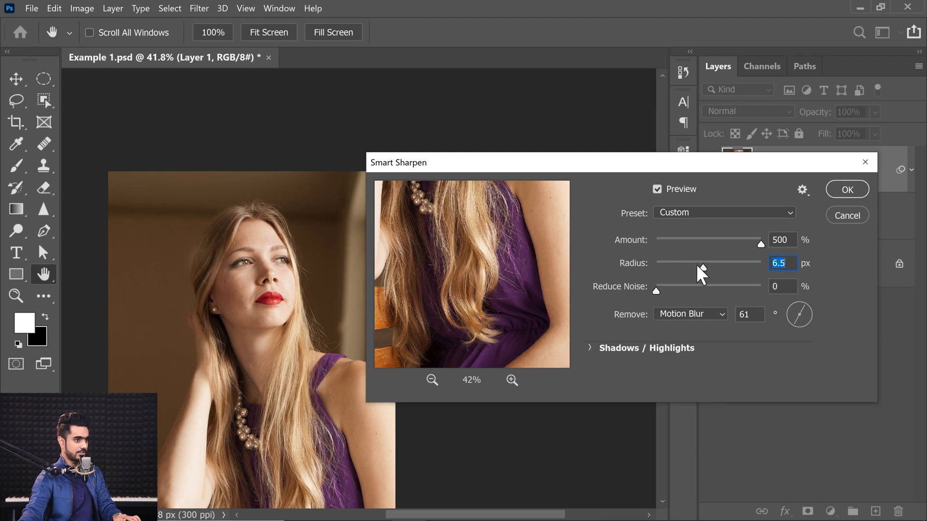
scroll(295, 277, up, 3)
scroll(295, 277, down, 3)
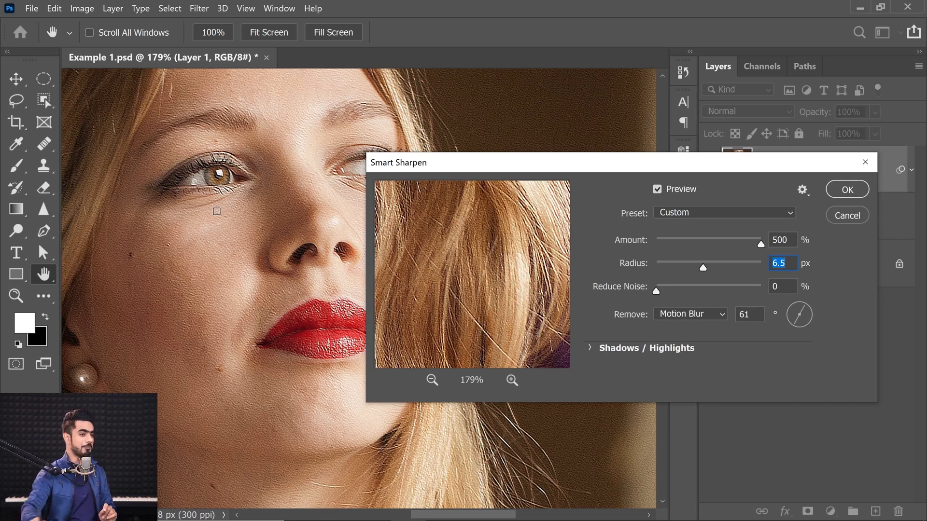
- Cancel the Smart Sharpen filter and delete the stamped smart object layer
click(846, 218)
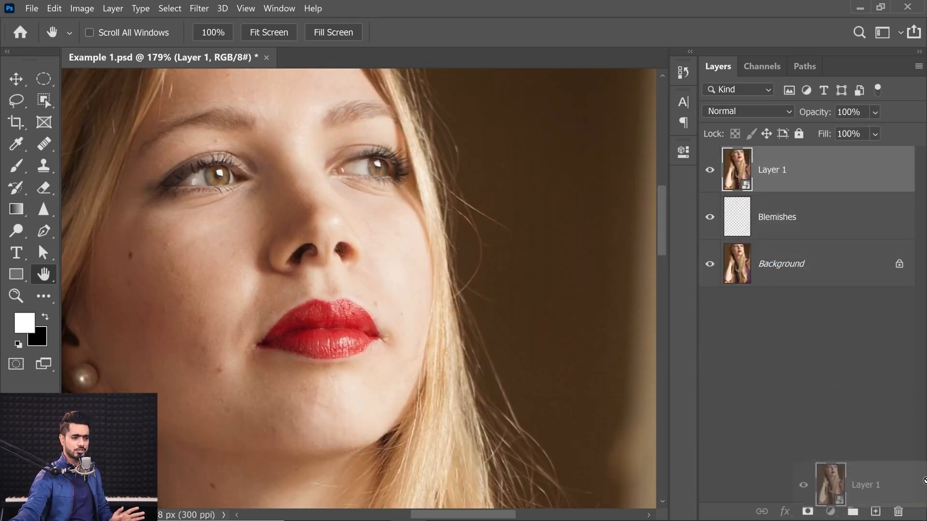
drag(925, 481, 898, 511)
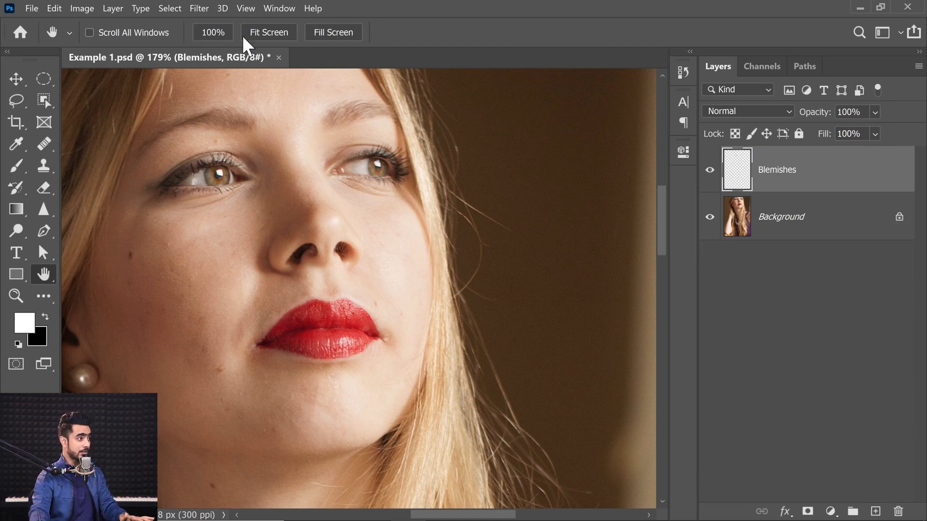
- Fit the whole portrait in the view, zoom out to 5.7%, and fit it again
click(273, 34)
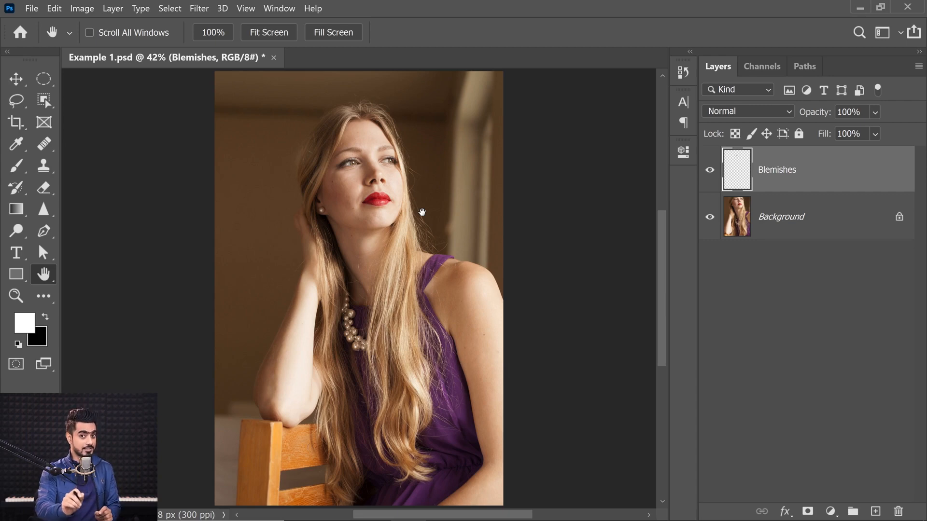
drag(323, 225, 285, 239)
drag(285, 242, 215, 210)
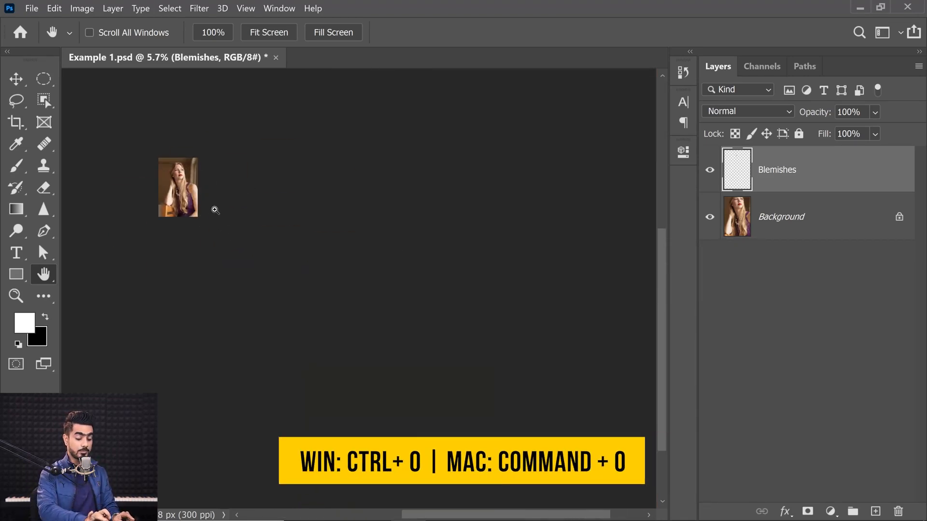
key(ctrl+0)
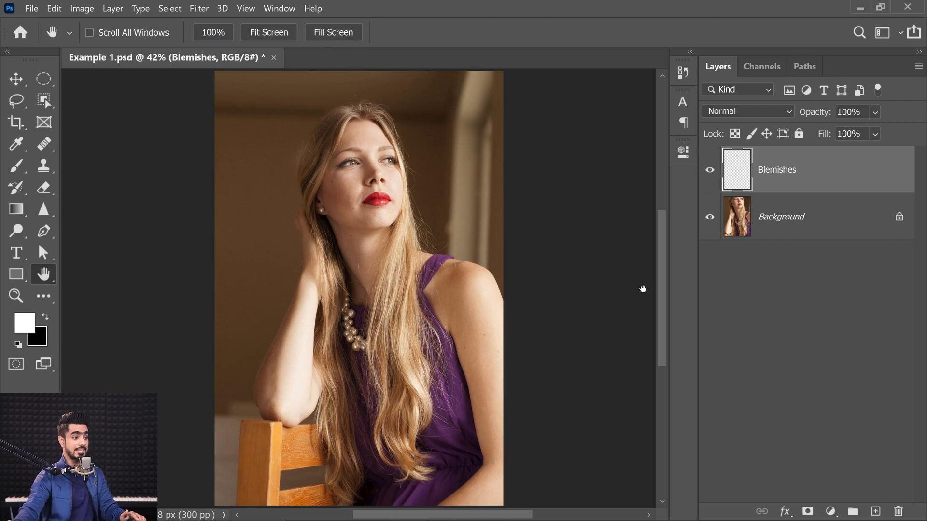
- Compare the Fill Screen and Fit Screen views of the portrait, ending with the whole image fitted
click(333, 32)
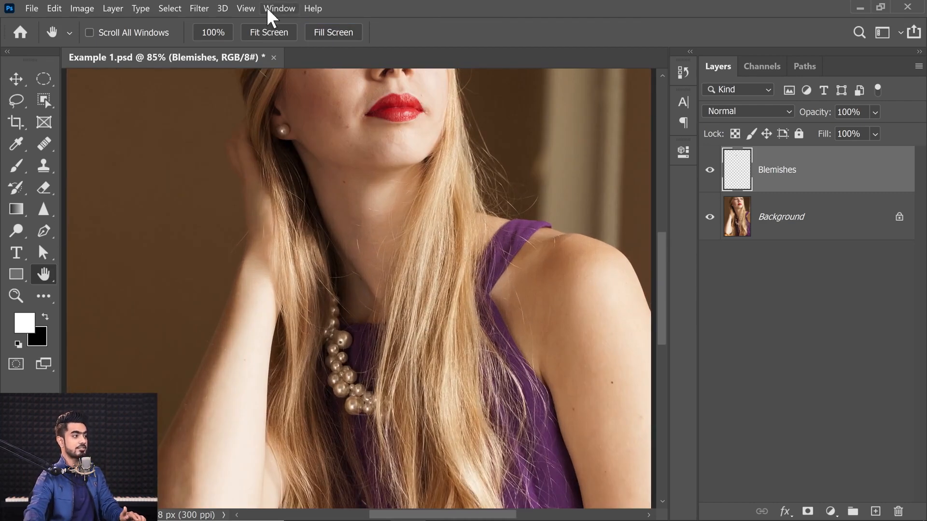
click(286, 38)
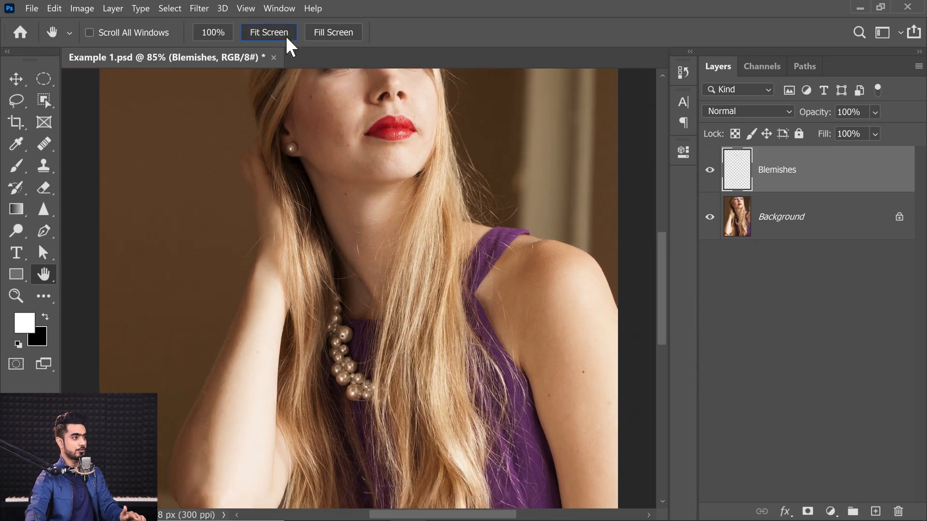
click(344, 33)
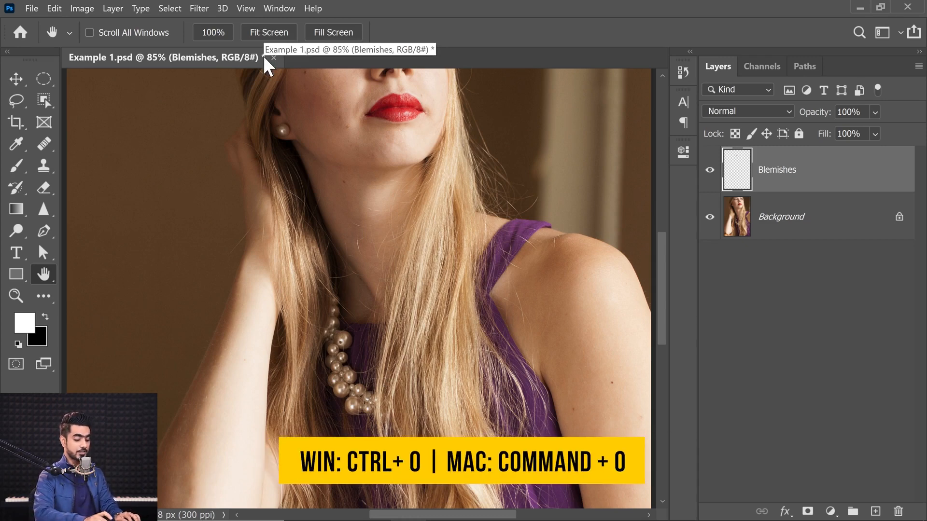
key(ctrl+0)
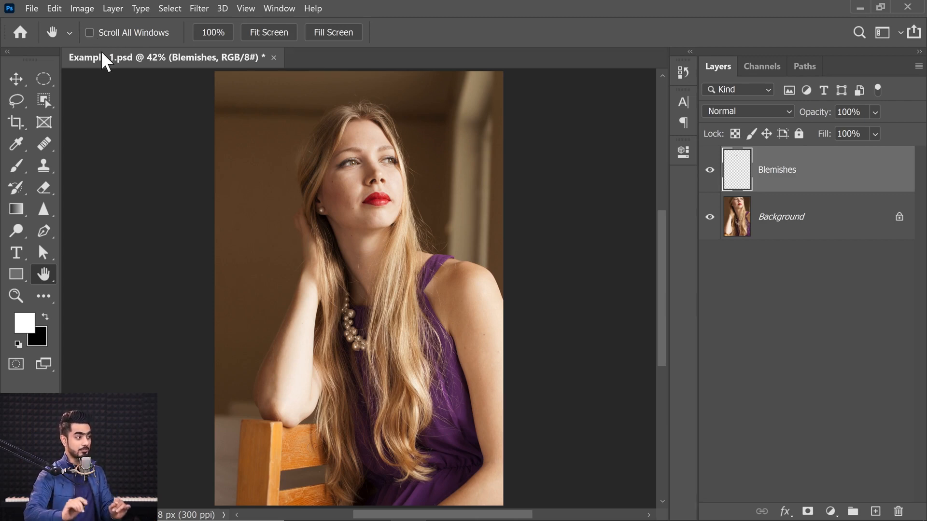
- Activate the Zoom tool and zoom the portrait out and in with Scrubby Zoom enabled
click(15, 296)
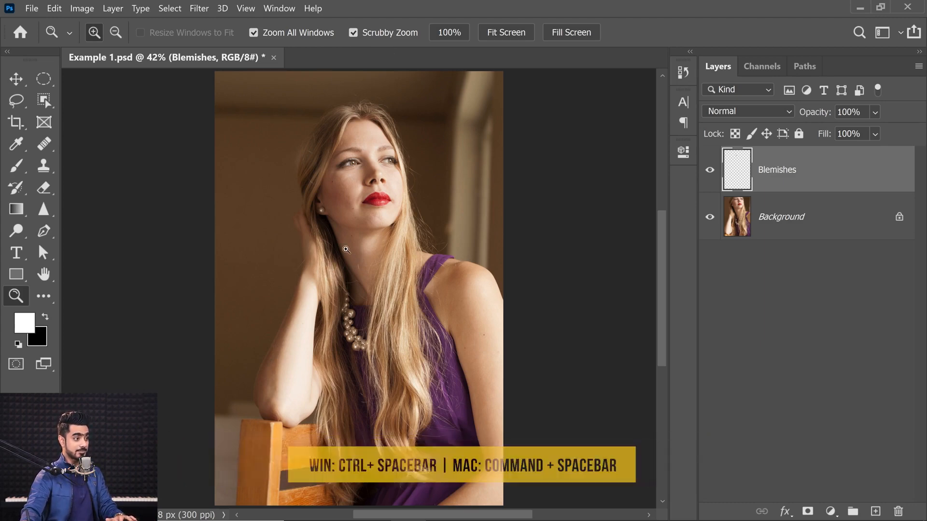
mouse_move(368, 220)
mouse_down()
mouse_move(422, 217)
mouse_move(361, 216)
mouse_up()
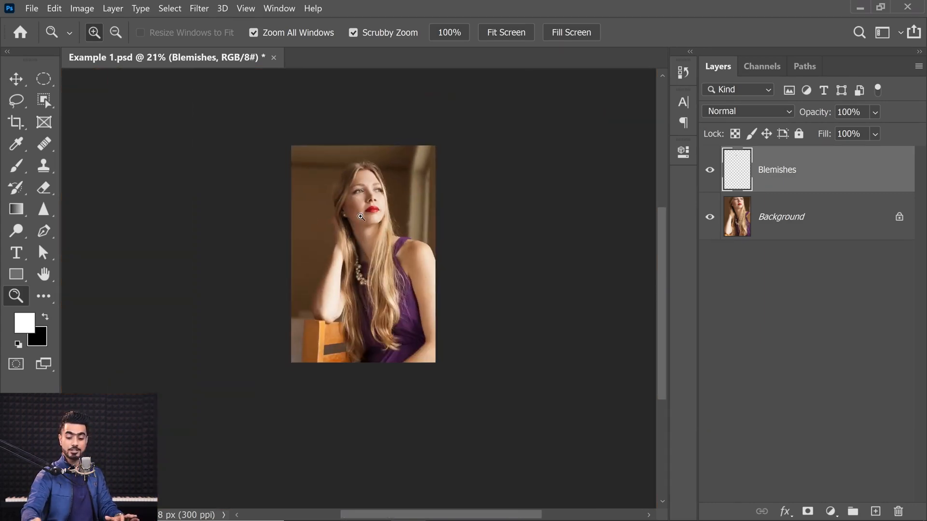
click(366, 222)
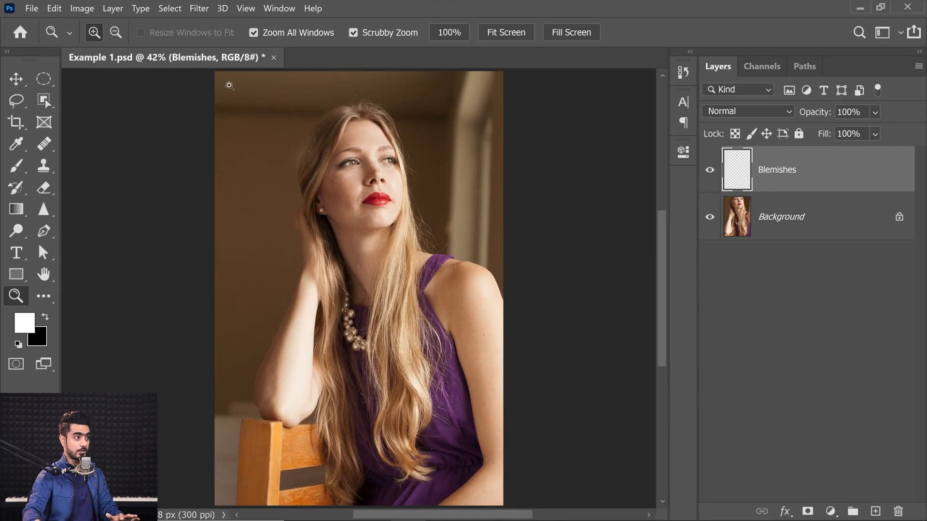
click(361, 35)
drag(322, 181, 435, 249)
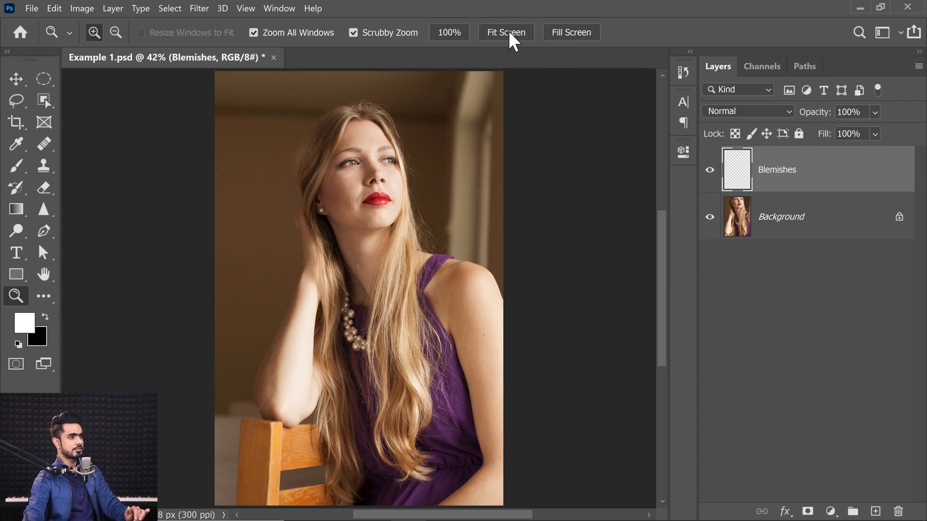
- View the portrait at Fill Screen, Fit Screen and 100%, and return to the fitted view
click(570, 31)
click(493, 36)
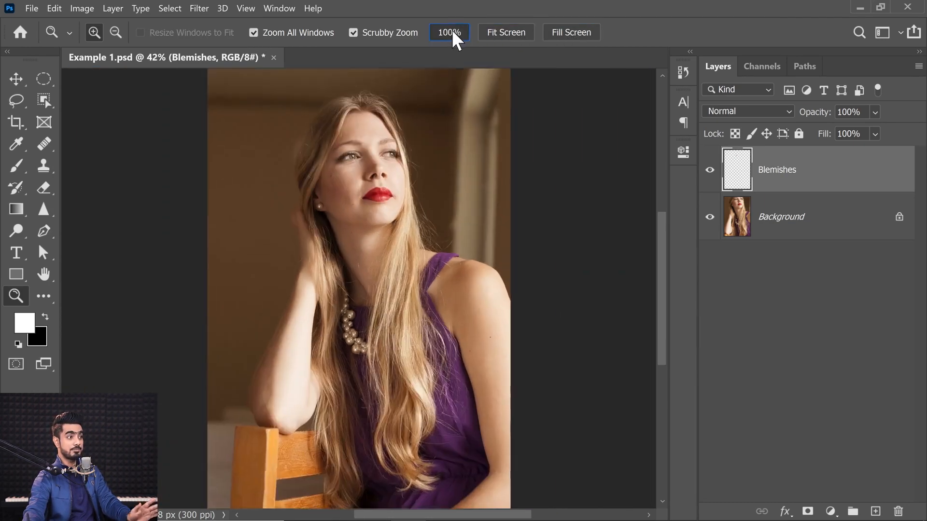
click(454, 32)
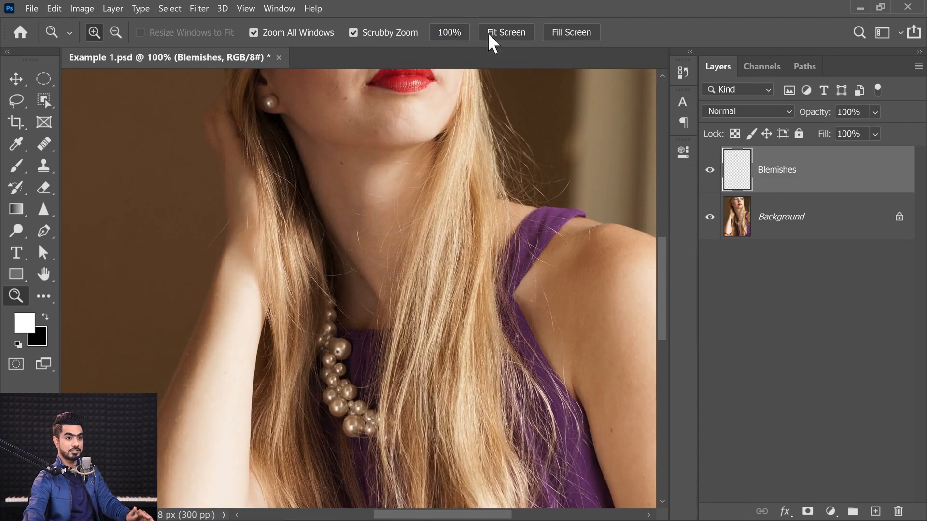
click(505, 35)
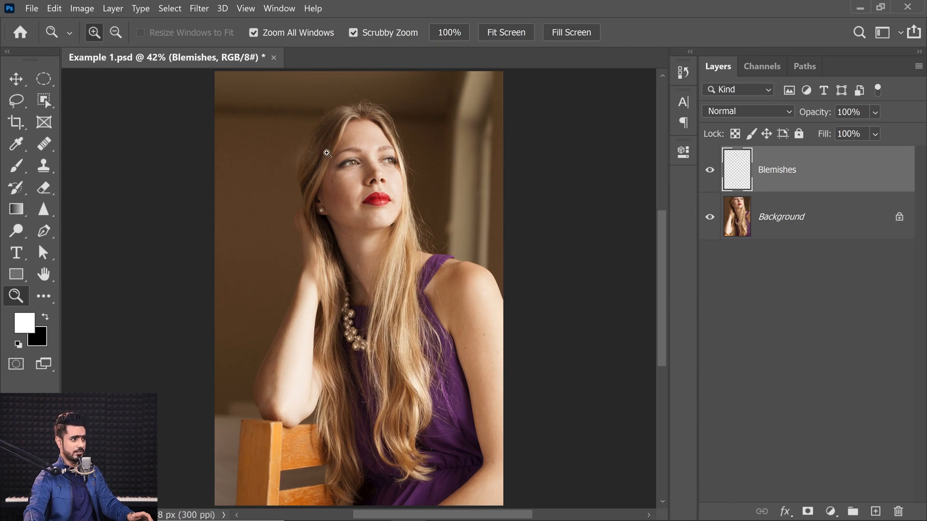
- Zoom in on the woman's face to 100%, switch the Zoom tool to zooming out, and reduce the view to 33.3%
click(330, 152)
click(332, 155)
click(337, 161)
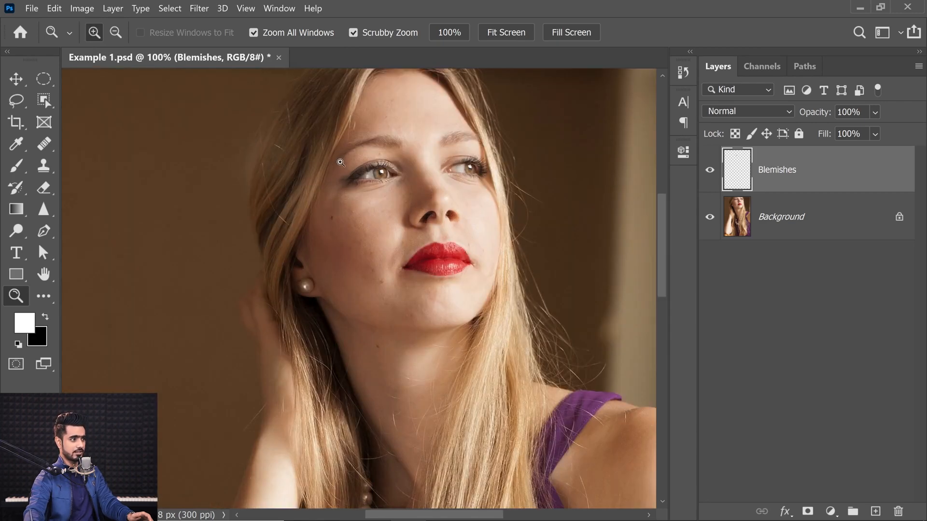
click(116, 32)
click(262, 160)
click(259, 161)
click(259, 161)
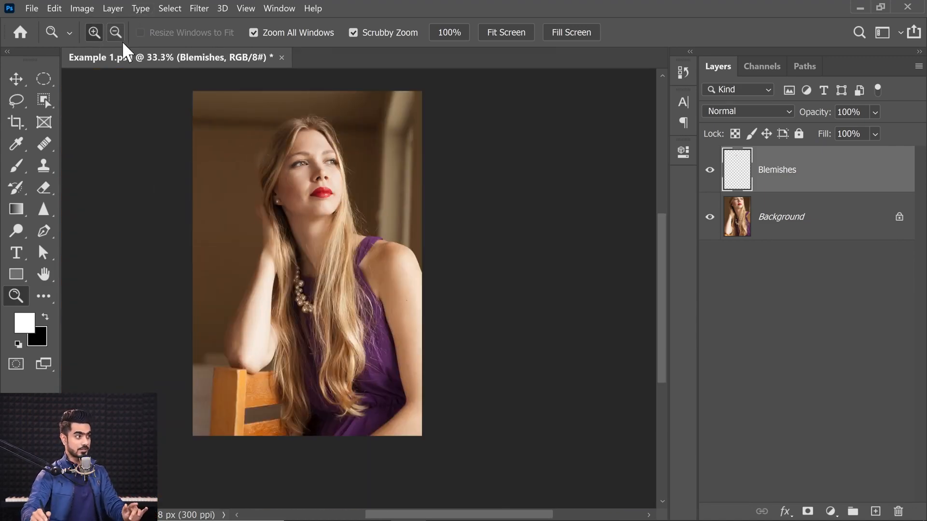
- Turn off Zoom All Windows for the Zoom tool and close the portrait document
click(273, 34)
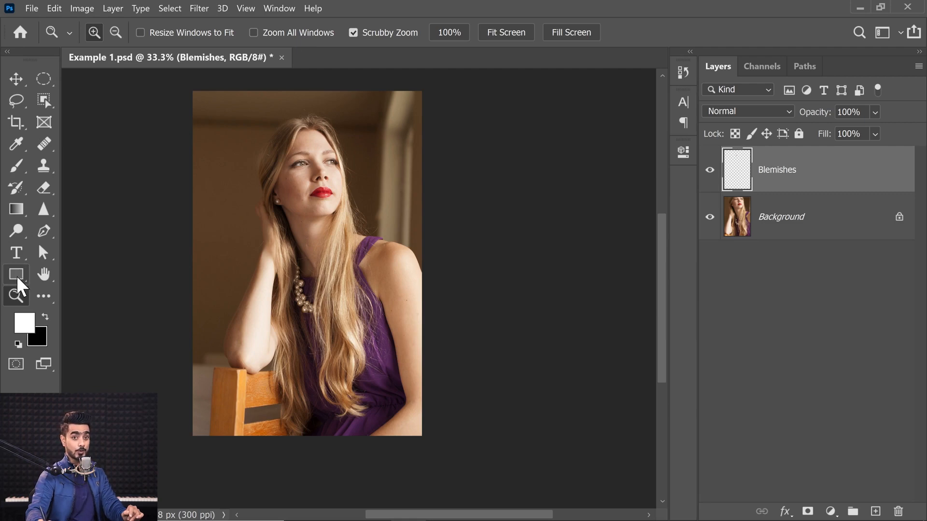
click(281, 57)
click(547, 233)
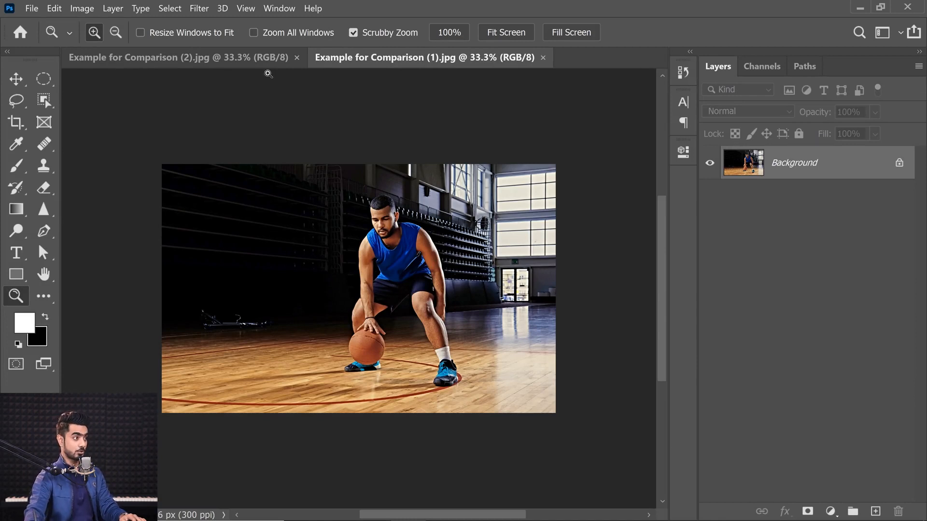
- Arrange the two basketball comparison images side by side with the 2-up Vertical layout
click(268, 58)
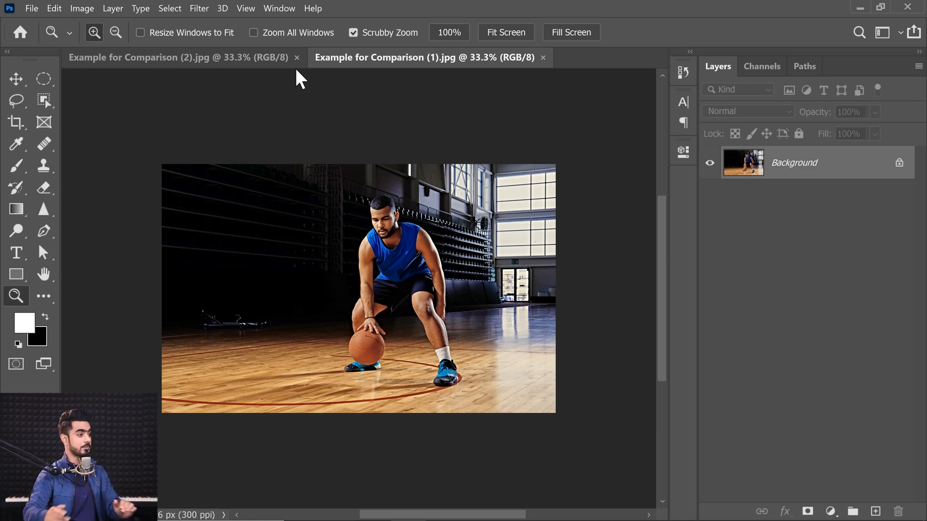
click(243, 60)
click(359, 57)
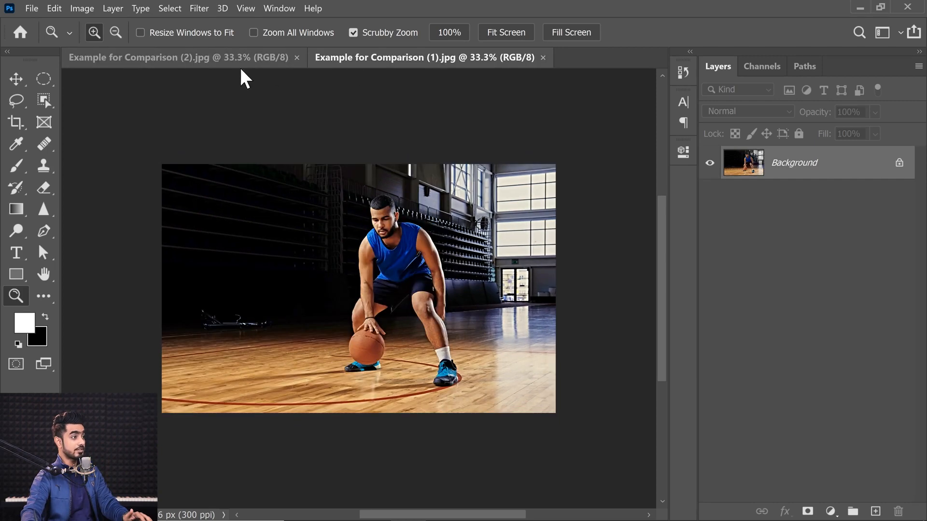
click(279, 8)
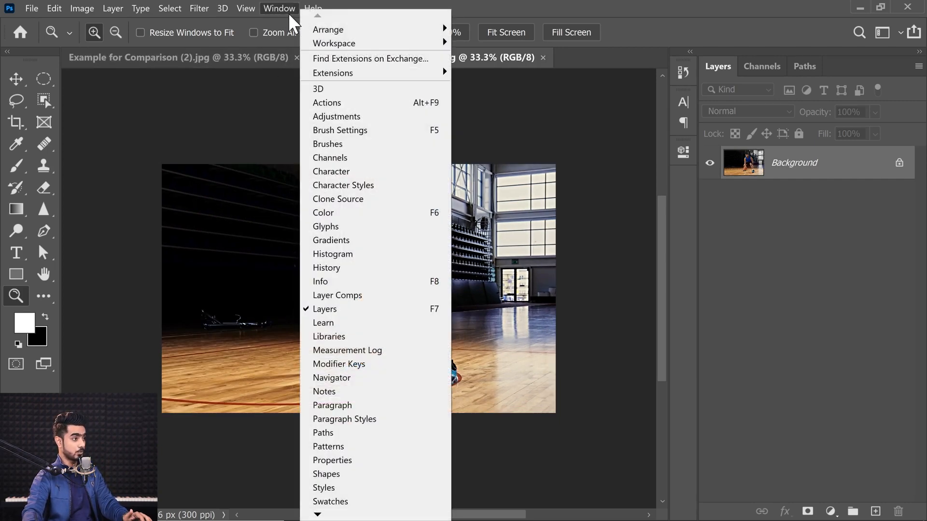
mouse_move(334, 30)
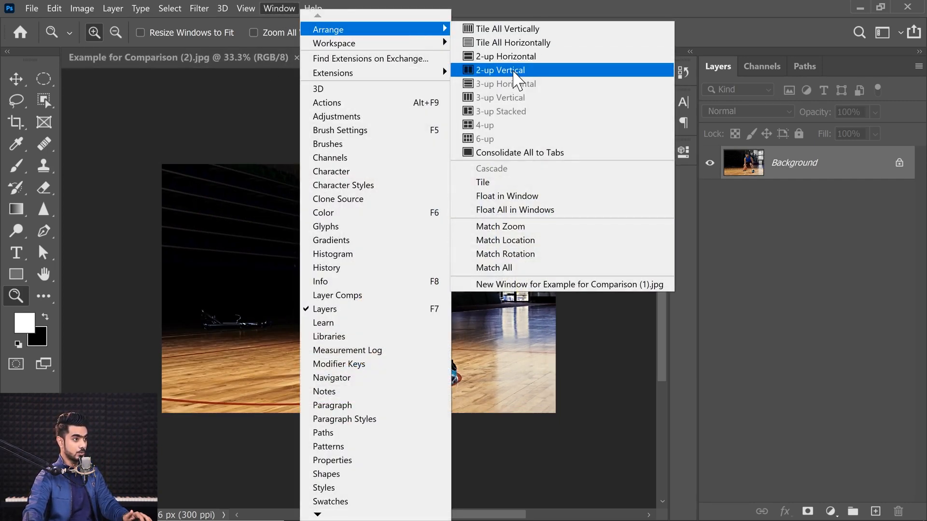
click(505, 75)
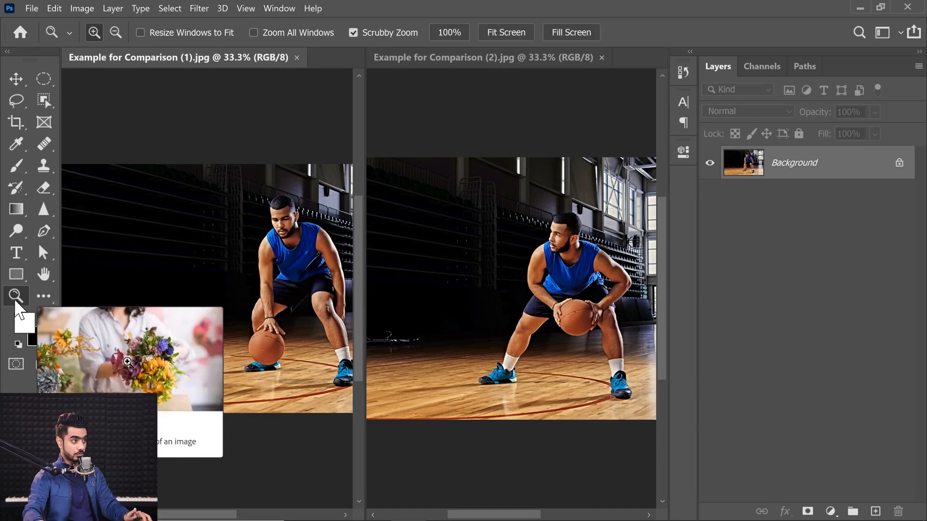
- Enable Zoom All Windows for the Zoom tool and zoom both images in together on the player's face, to 100% and on to 668%
click(254, 32)
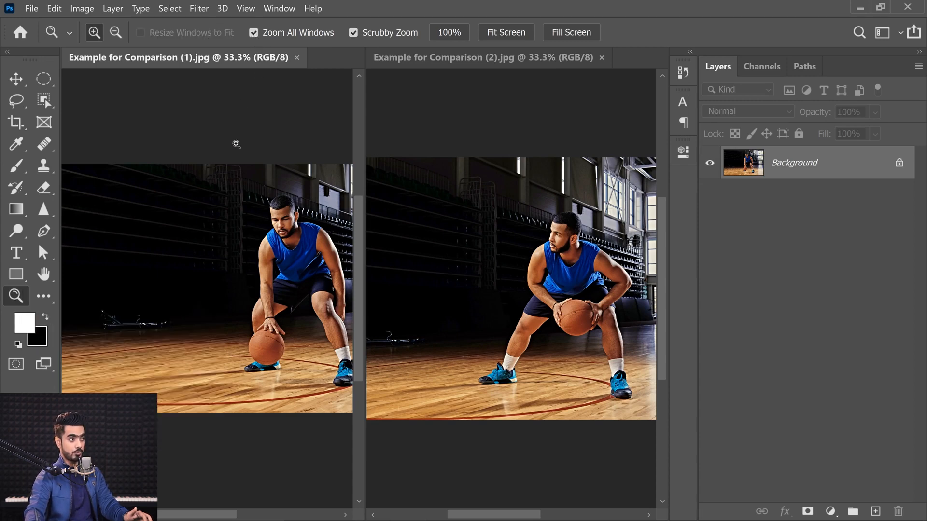
click(291, 224)
click(287, 230)
click(286, 234)
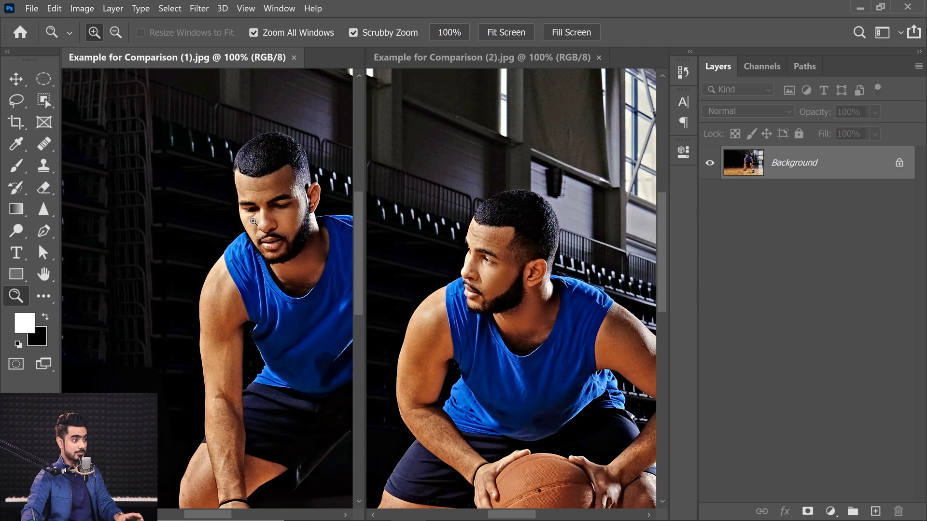
drag(279, 221, 288, 239)
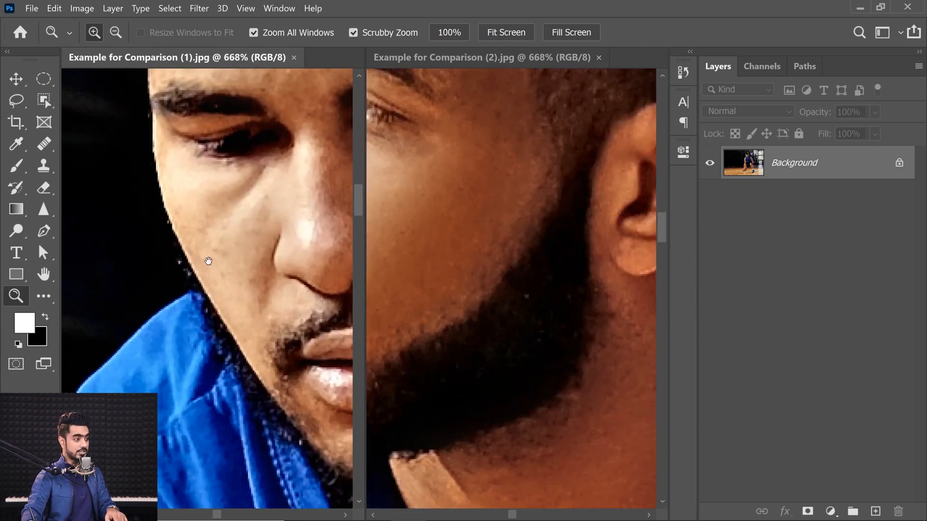
- Pan each comparison image separately to bring the player's eyes, nose and mouth into view
drag(240, 204, 233, 286)
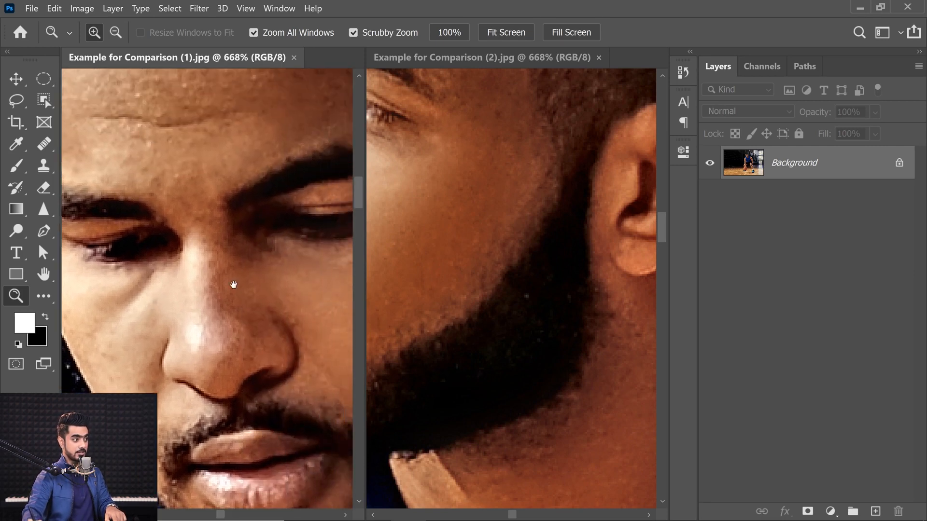
drag(273, 234, 178, 195)
drag(169, 274, 271, 274)
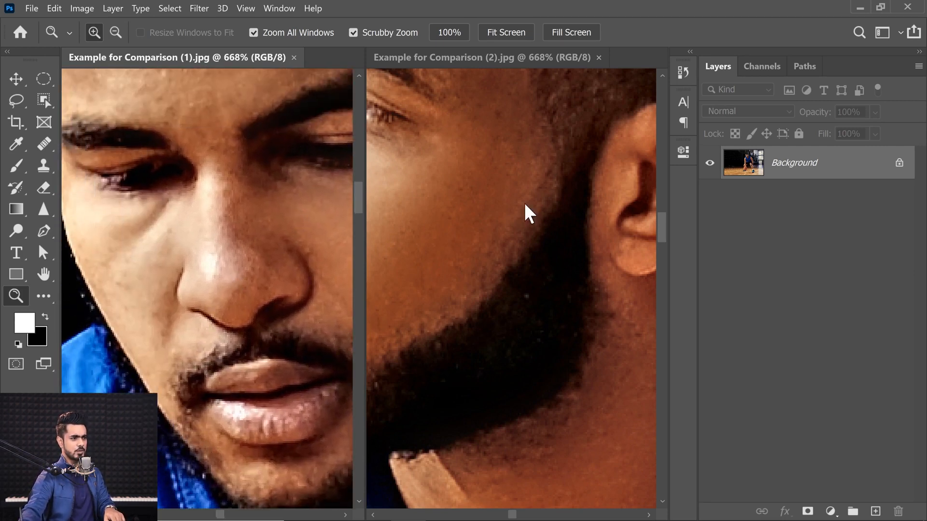
drag(442, 224, 580, 318)
drag(461, 262, 554, 302)
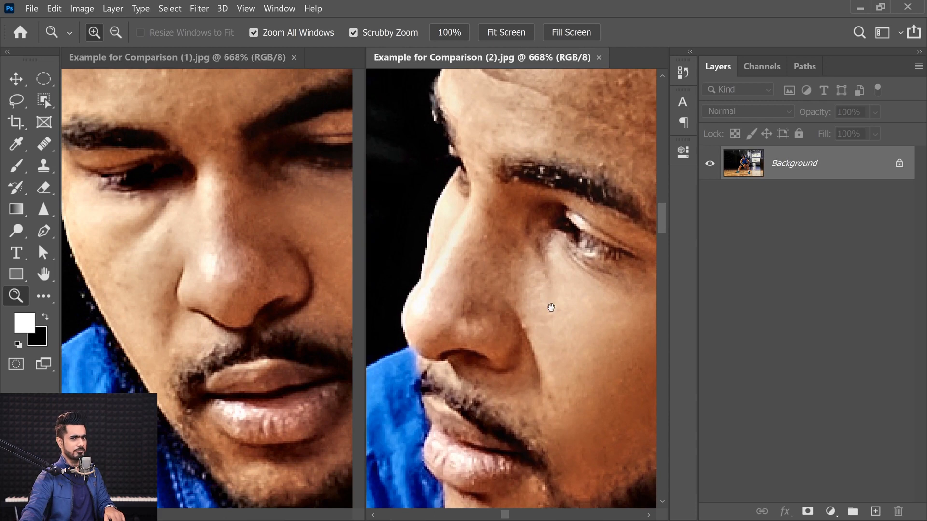
- Activate the Hand tool with Scroll All Windows enabled and pan both comparison images together
click(45, 275)
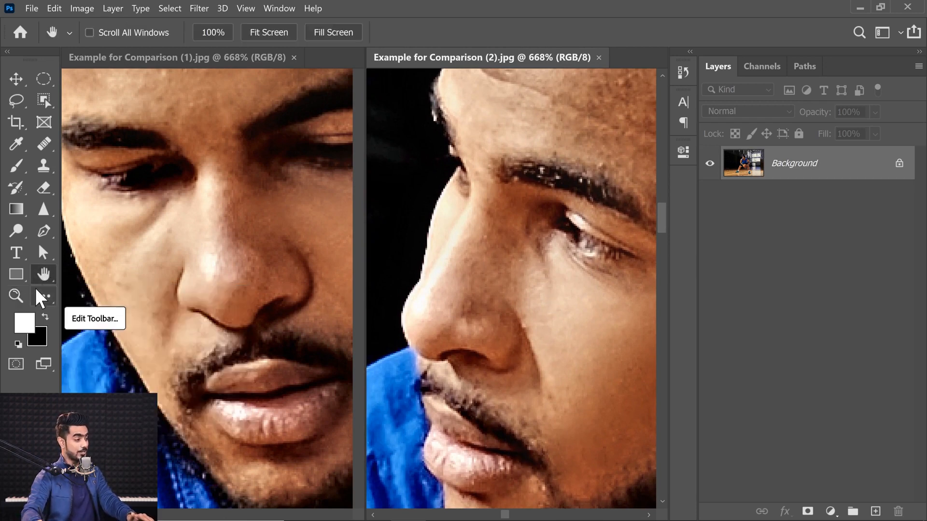
click(15, 296)
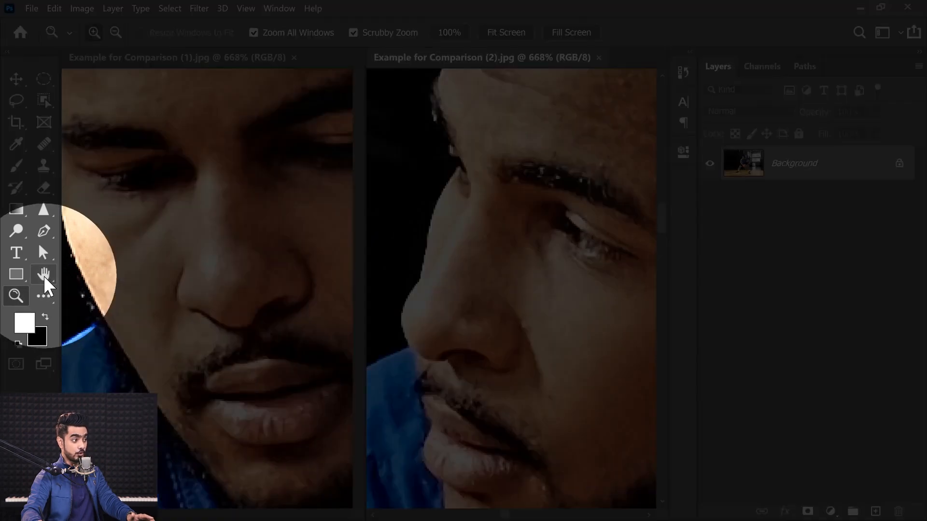
click(44, 277)
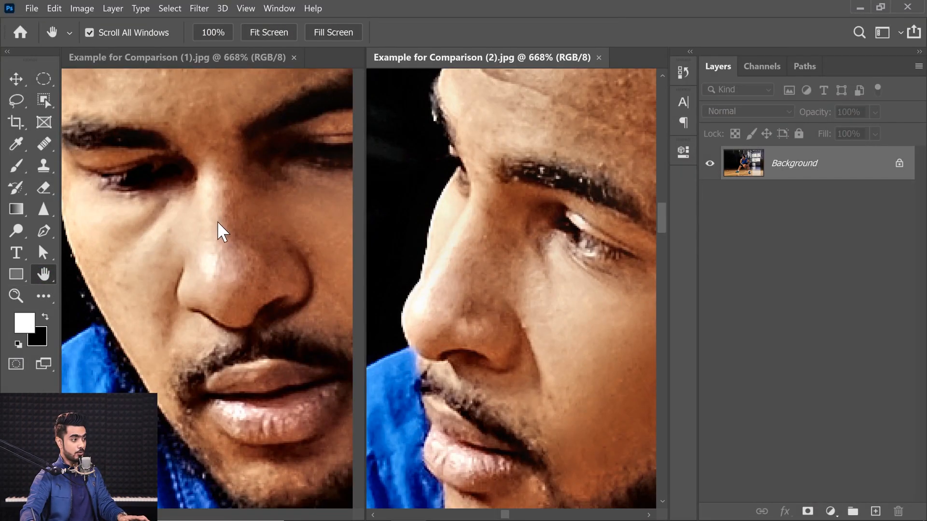
click(217, 221)
drag(219, 223, 277, 377)
- Pan the second image alone with Scroll All Windows off, and pan both images together with it on again
click(90, 32)
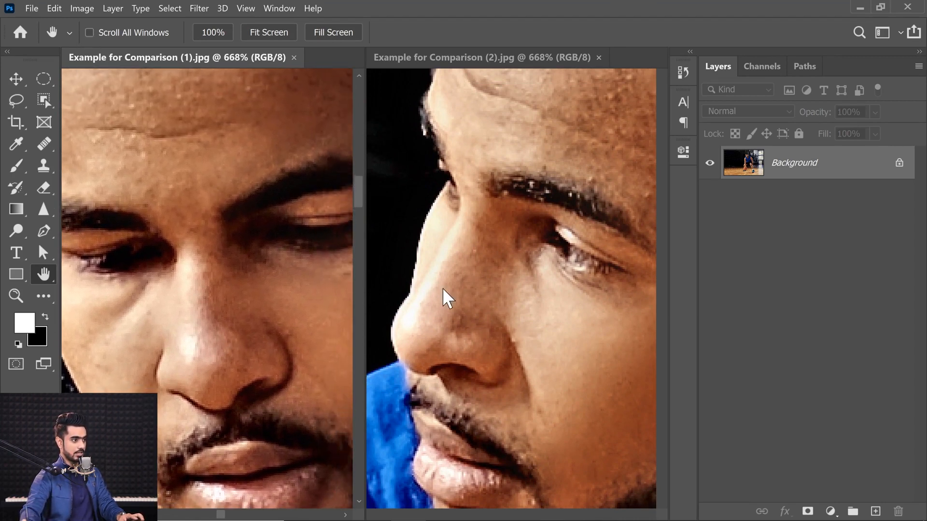
click(442, 287)
drag(523, 291, 533, 346)
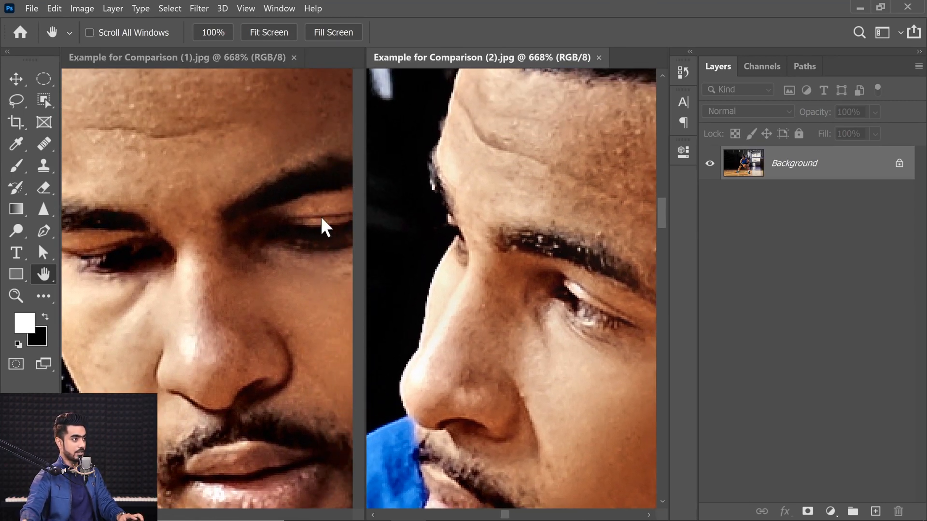
drag(213, 255, 212, 348)
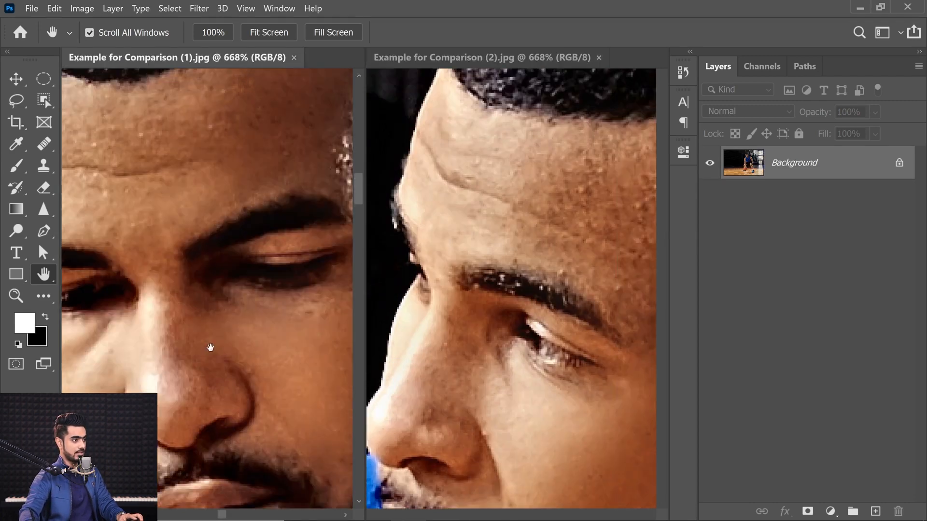
- Zoom only the first comparison image out to 200% and back in to 500%
key(ctrl+minus)
key(ctrl+minus)
key(ctrl+minus)
key(ctrl+minus)
key(ctrl+minus)
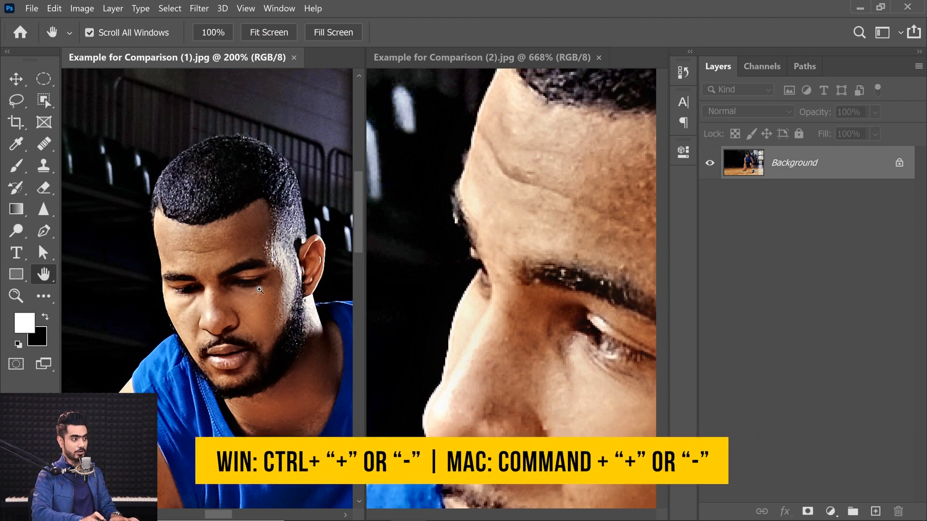
key(ctrl+plus)
key(ctrl+plus)
key(ctrl+plus)
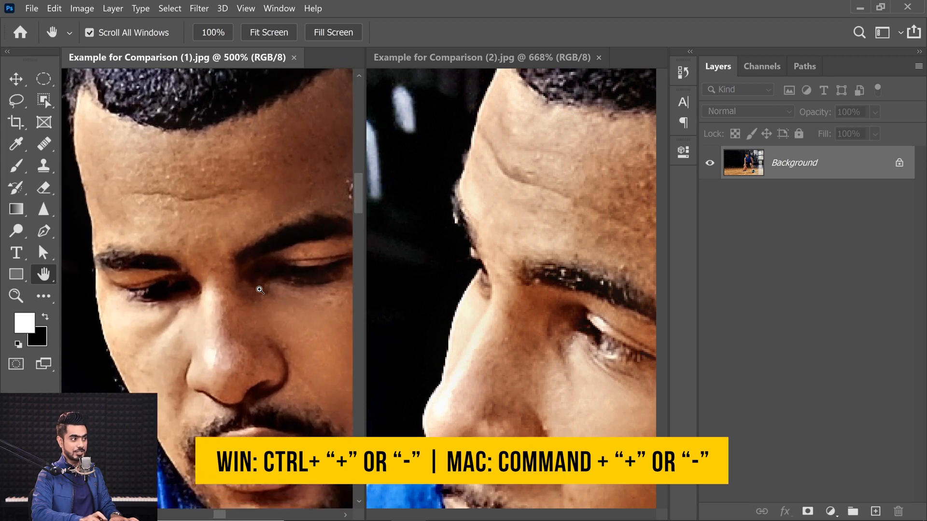
- Scrubby-zoom both comparison images together with the Zoom tool, out to 100%, in to 616% and out to 117%
click(15, 296)
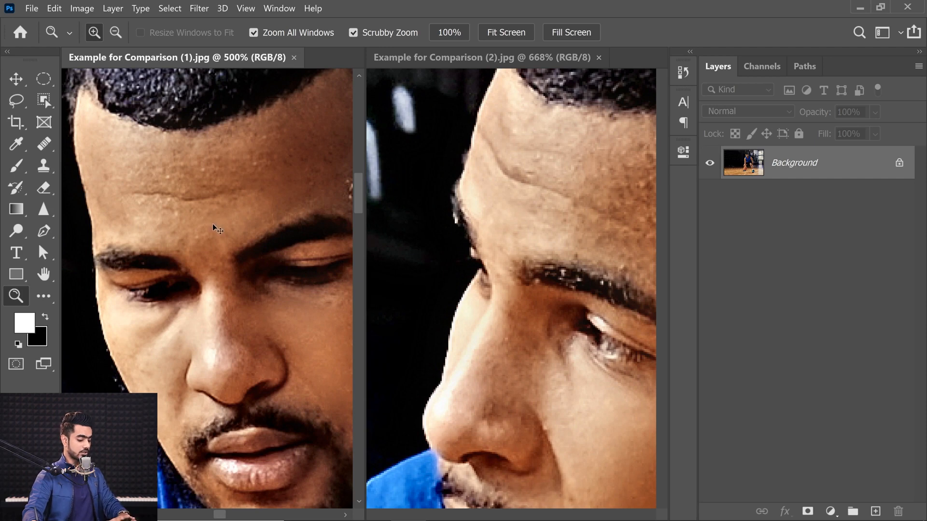
drag(256, 228, 204, 273)
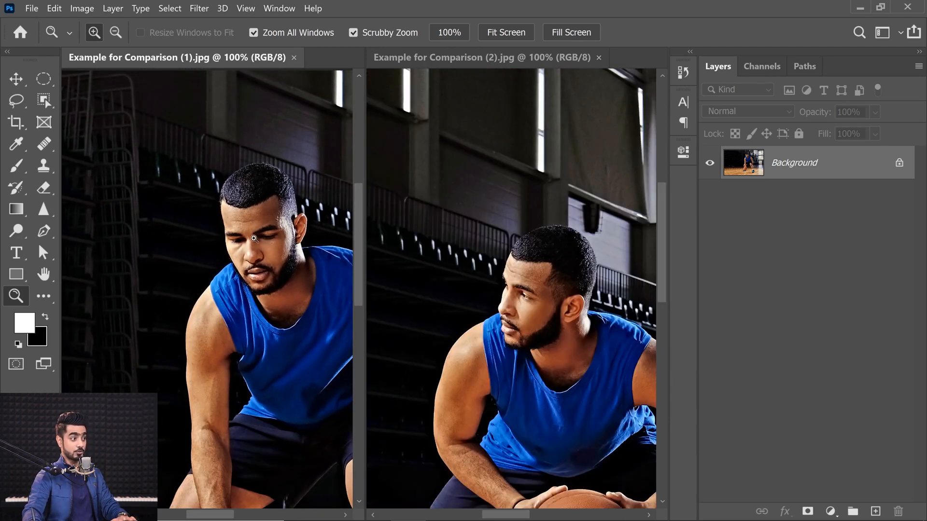
drag(246, 239, 278, 243)
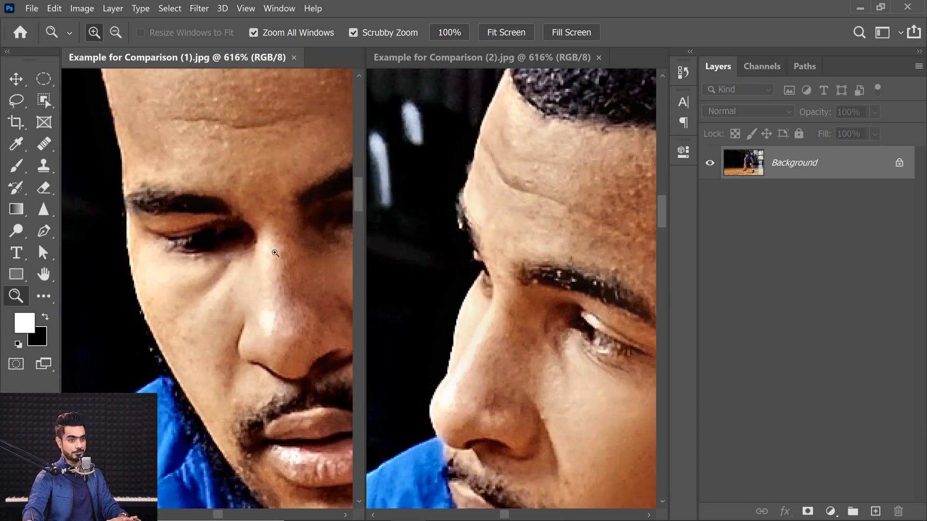
drag(275, 253, 258, 276)
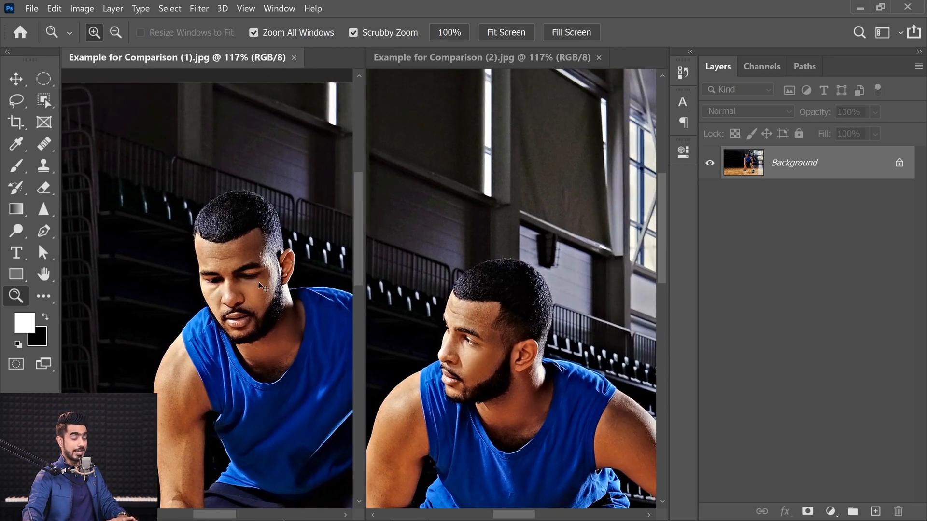
drag(258, 282, 291, 297)
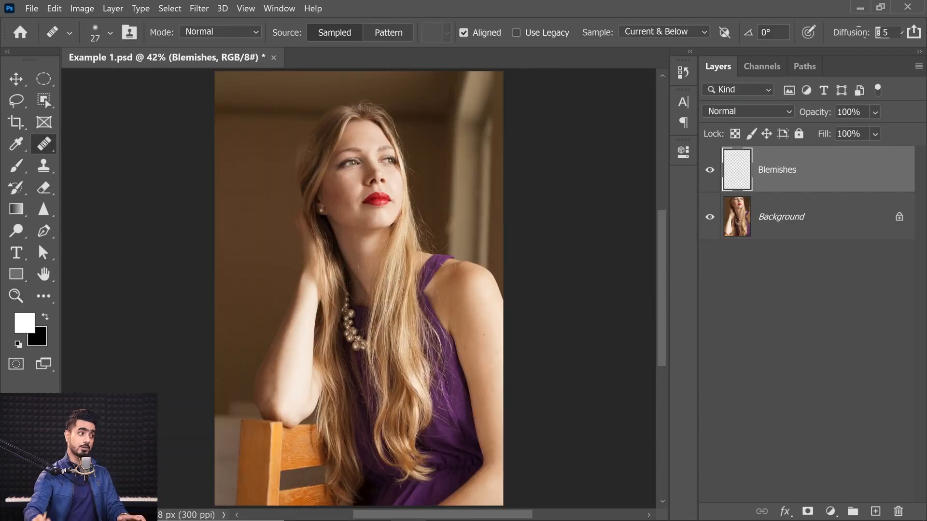
- With the Healing Brush active, zoom the portrait in to 365% on the woman's face and pan around her cheek
drag(352, 160, 435, 163)
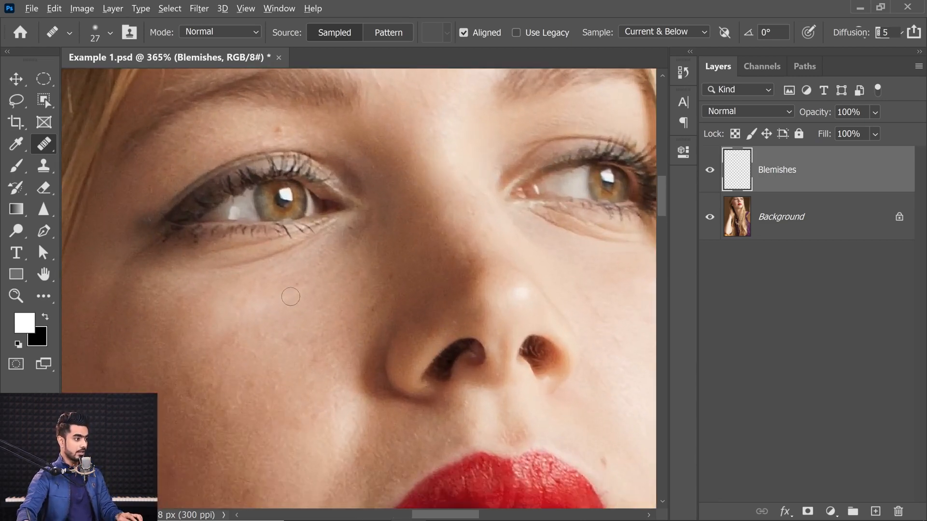
drag(287, 294, 245, 321)
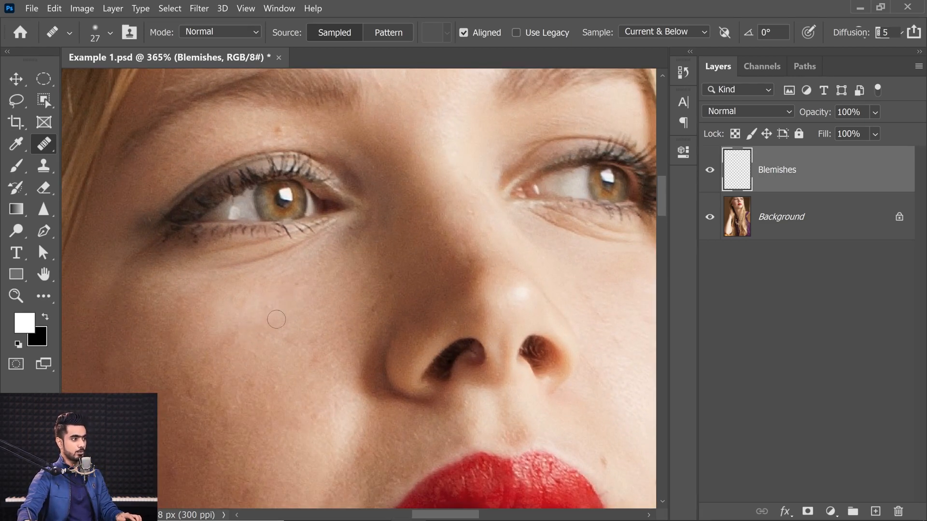
drag(308, 336, 274, 329)
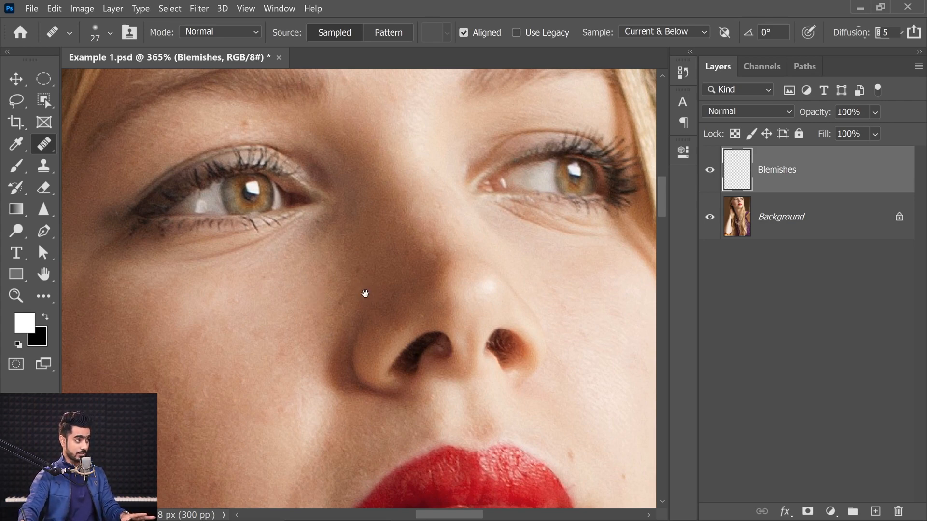
- Pan the magnified portrait from the face down to the arm at its lower edge, and fit the whole image on screen
drag(506, 447, 169, 97)
drag(406, 464, 217, 15)
drag(435, 388, 110, 58)
drag(218, 396, 324, 194)
drag(361, 331, 456, 72)
drag(315, 449, 475, 157)
drag(348, 286, 400, 257)
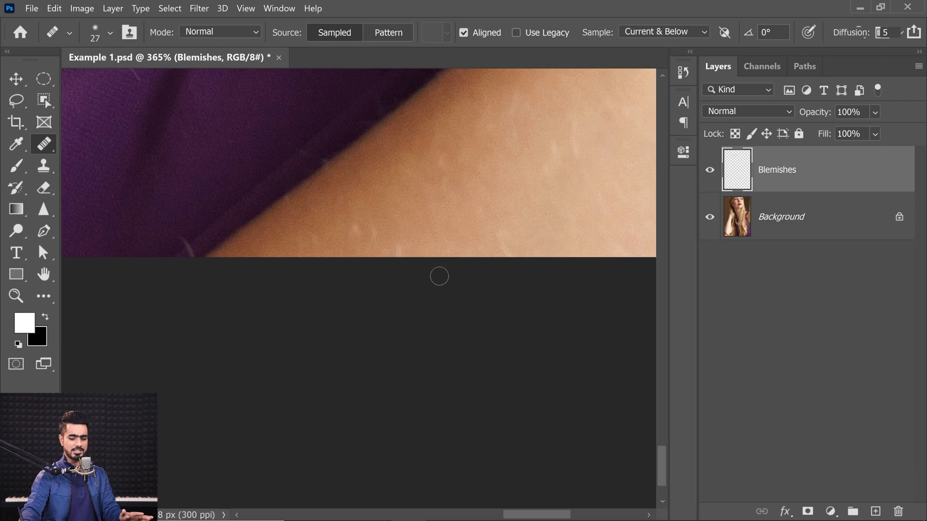
key(ctrl+0)
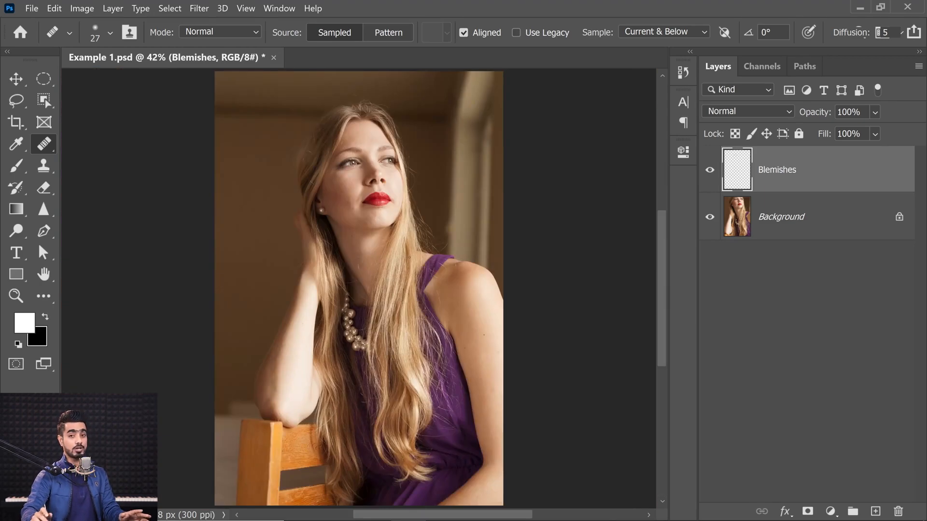
- Zoom in on the woman's forehead to 585% and pan across it
ctrl+click(363, 124)
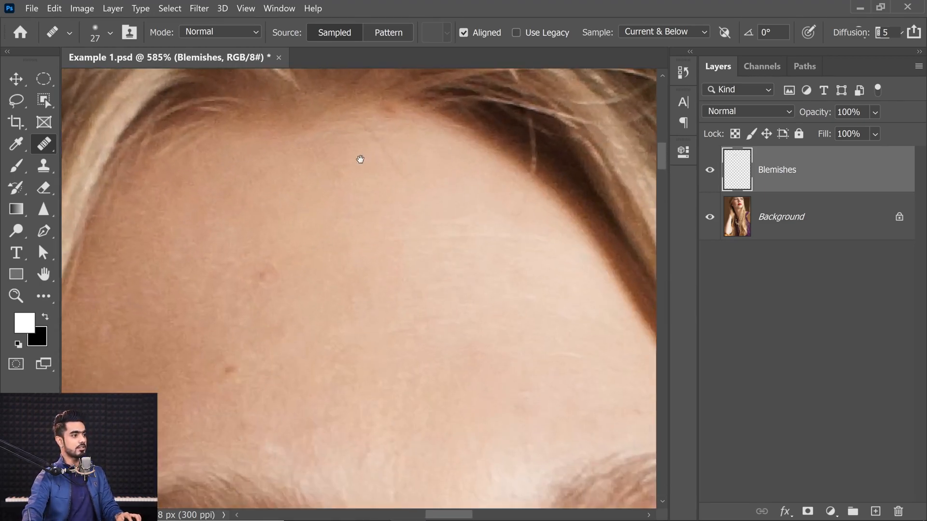
drag(360, 159, 362, 207)
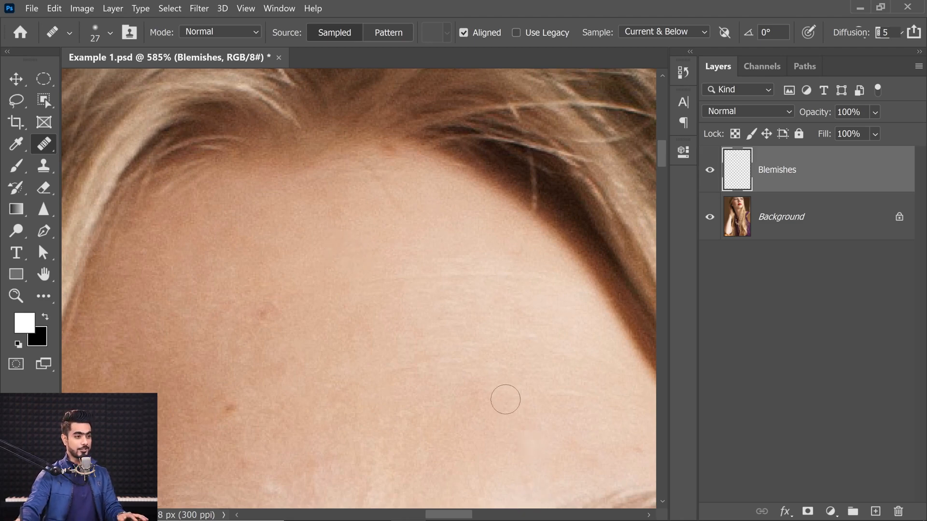
drag(502, 395, 277, 170)
- Use the temporary Hand tool to move the 585% view from the forehead to the arm at the portrait's lower edge
drag(476, 426, 501, 468)
drag(200, 212, 430, 405)
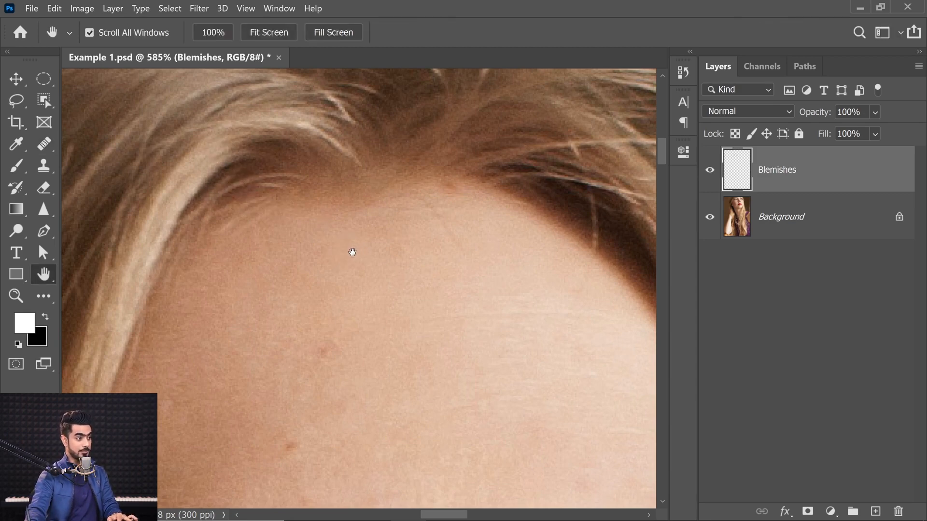
mouse_move(347, 255)
mouse_down()
mouse_move(364, 198)
mouse_move(348, 128)
mouse_move(320, 197)
mouse_move(375, 213)
mouse_move(369, 144)
mouse_move(339, 158)
mouse_move(339, 223)
mouse_move(392, 179)
mouse_move(364, 130)
mouse_move(339, 182)
mouse_move(412, 267)
mouse_move(435, 311)
mouse_move(469, 425)
mouse_move(474, 497)
mouse_up()
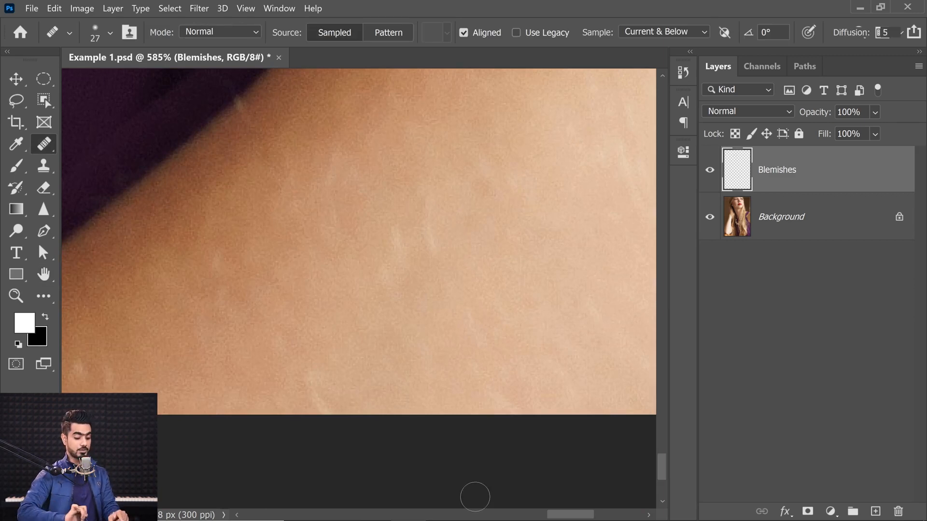
- Use the Hand tool to move the portrait view from the arm to the woman's lower face
key(h)
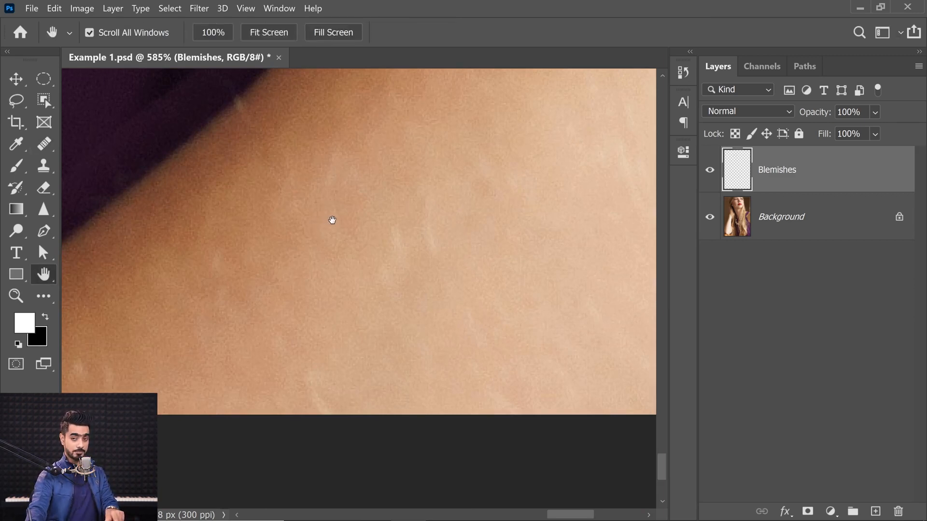
mouse_move(337, 221)
mouse_down()
mouse_move(325, 216)
mouse_move(305, 273)
mouse_move(304, 296)
mouse_move(315, 302)
mouse_up()
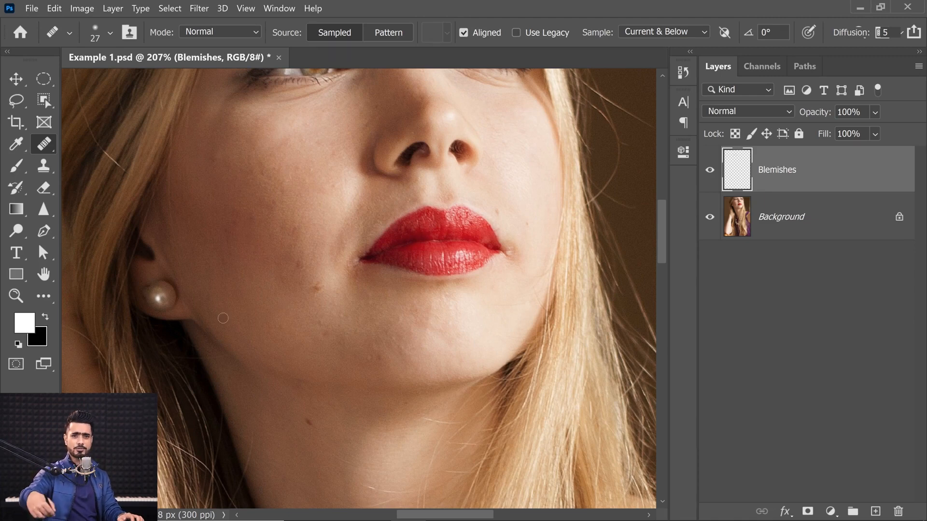
- Rotate the portrait's canvas view to 68° with the Rotate View tool and zoom out to 50%
click(47, 276)
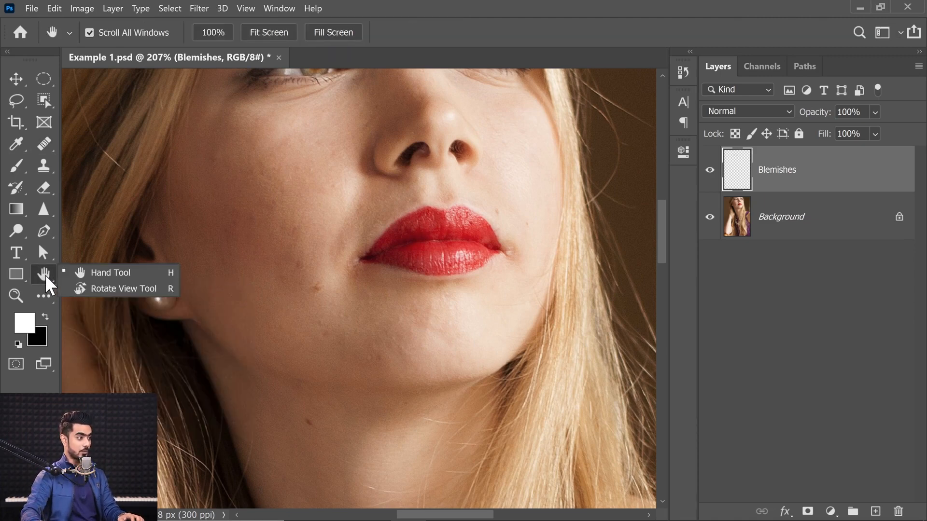
click(101, 288)
drag(187, 196, 375, 138)
key(ctrl+minus)
key(ctrl+minus)
key(ctrl+minus)
key(ctrl+minus)
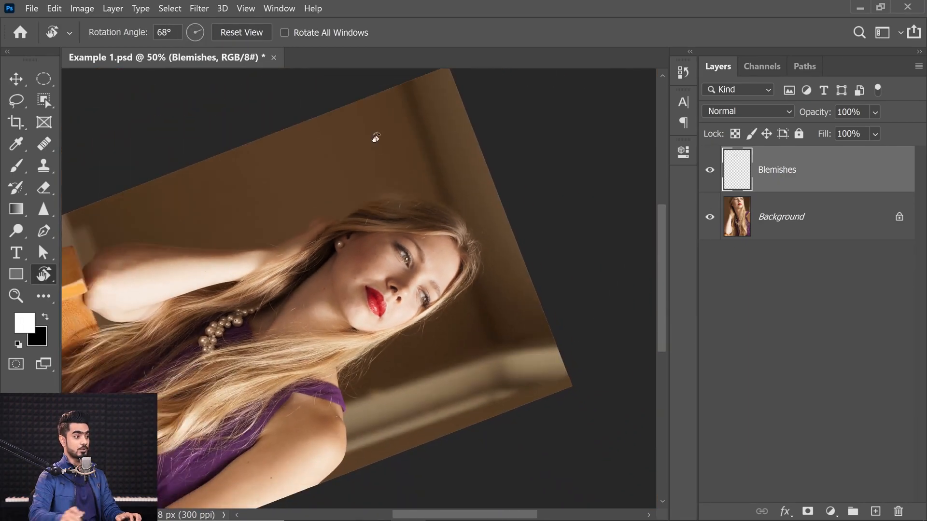
- Rotate the portrait view to -62° and on to -92°, and reset the view to its original orientation
drag(145, 188, 445, 323)
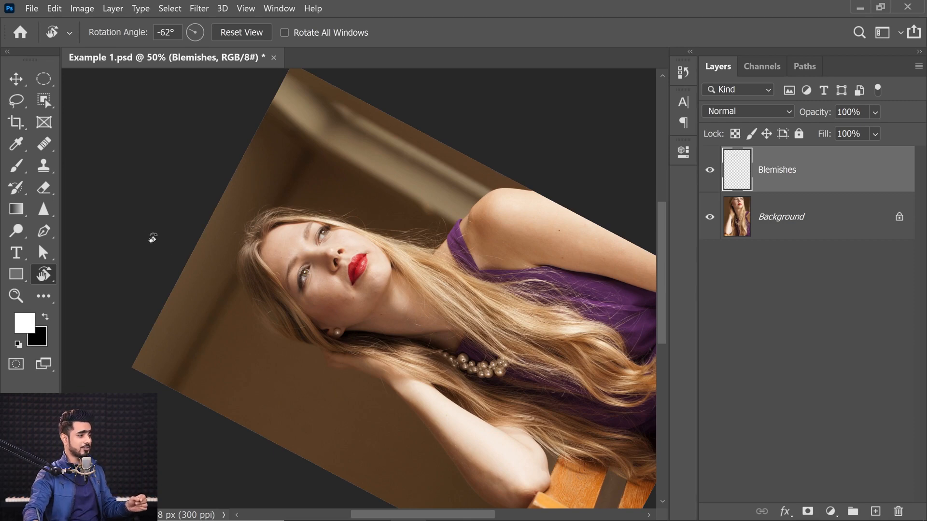
drag(151, 238, 167, 343)
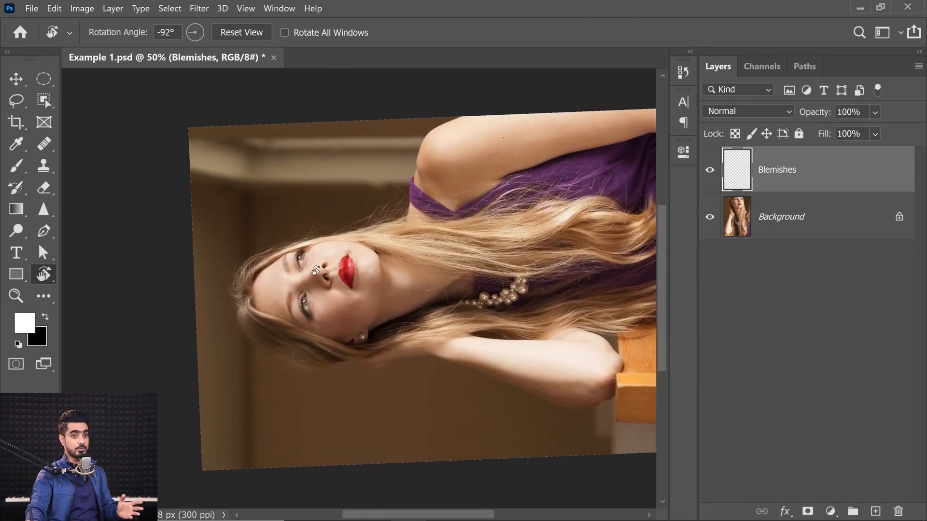
click(243, 34)
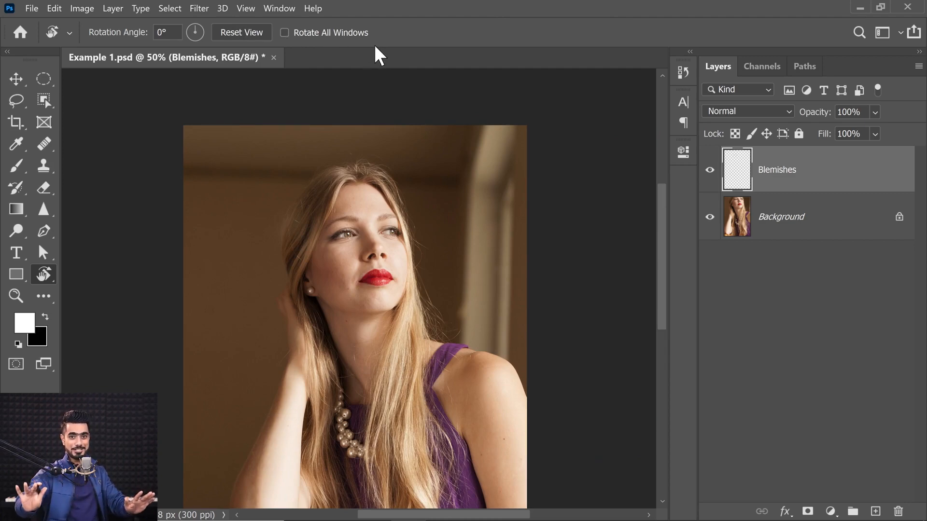
- Rotate the portrait view to -30° and close Example 1.psd without saving
drag(230, 149, 195, 67)
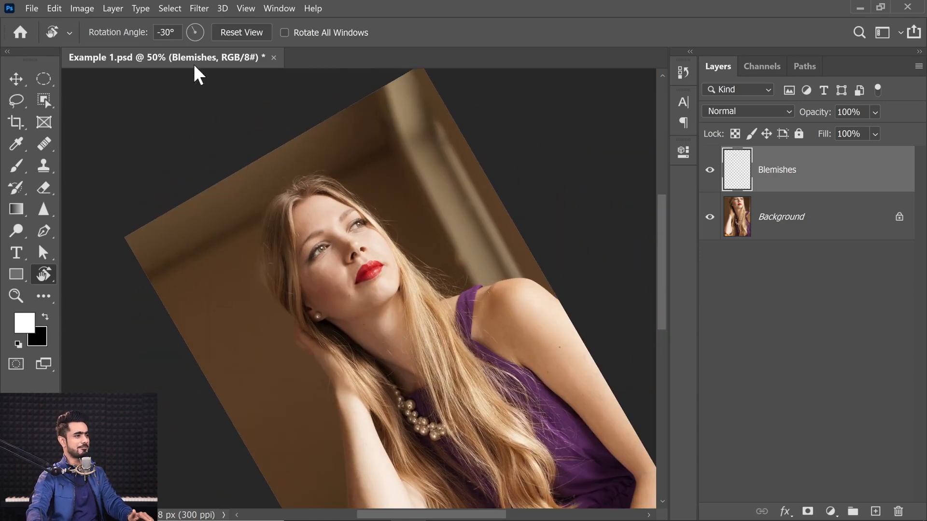
click(273, 57)
click(554, 230)
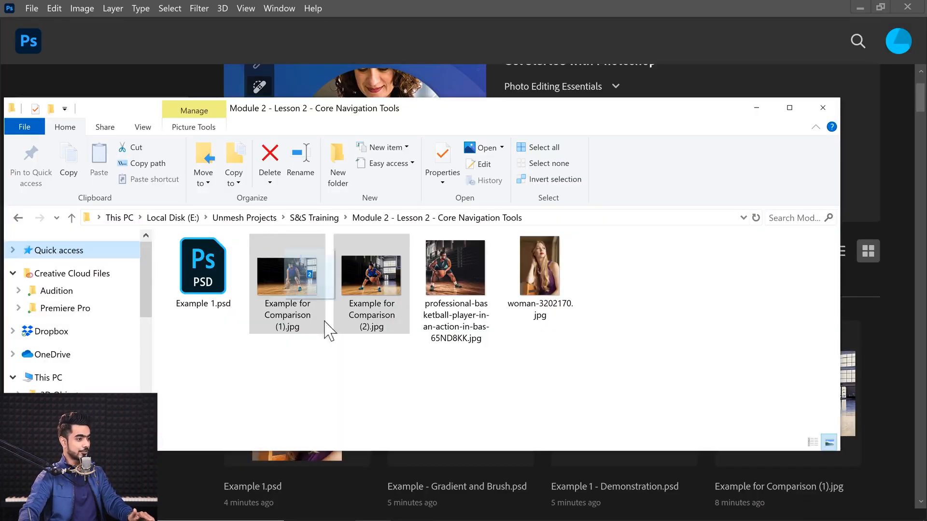
- Open Example for Comparison (1).jpg and (2).jpg from the lesson folder and tile them side by side
drag(328, 331, 415, 484)
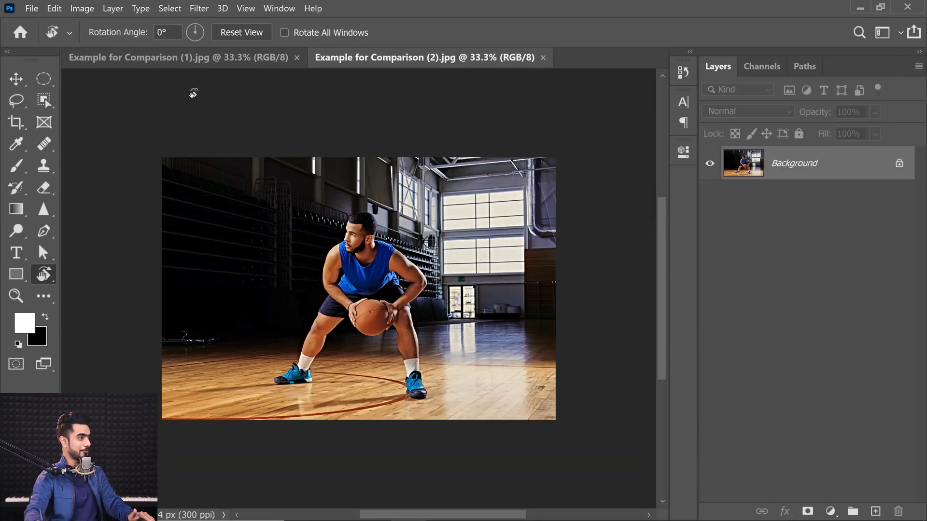
click(281, 8)
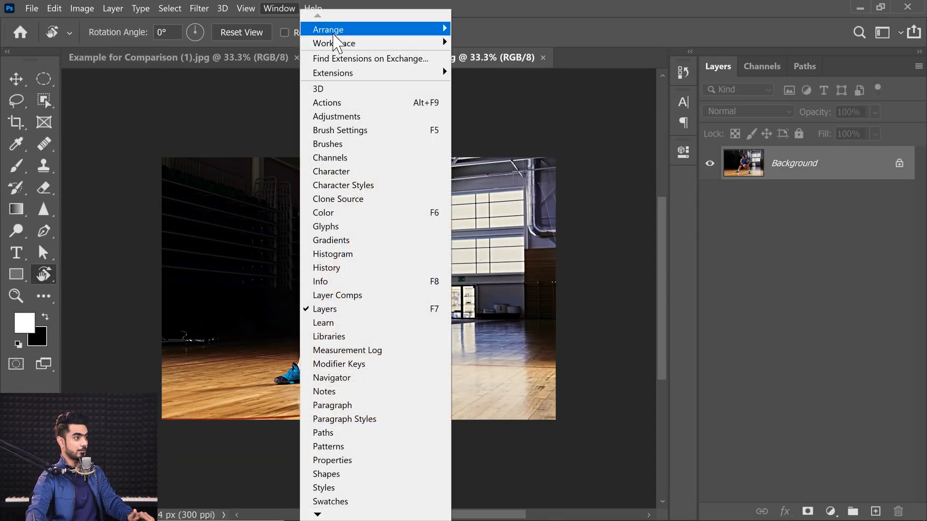
mouse_move(395, 33)
click(488, 70)
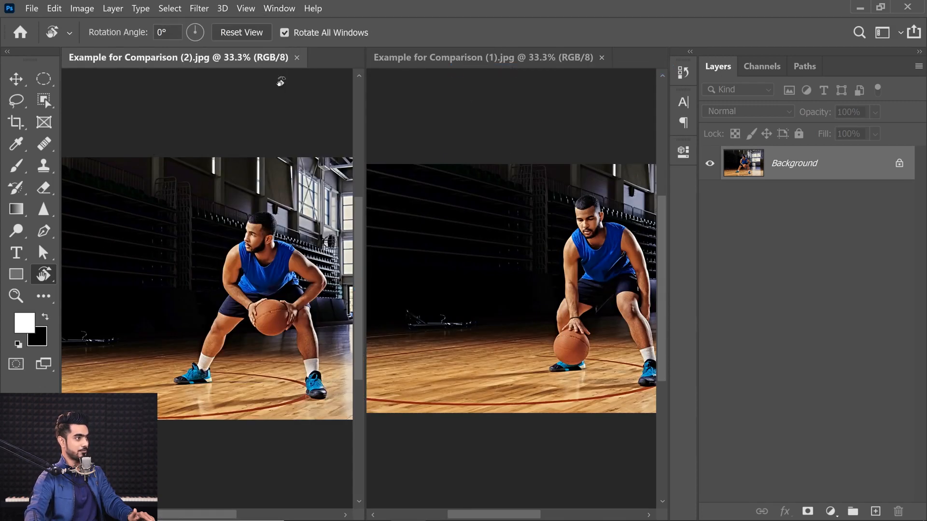
- With Rotate All Windows enabled, rotate both basketball images together and reset their view
drag(280, 82, 230, 220)
click(241, 33)
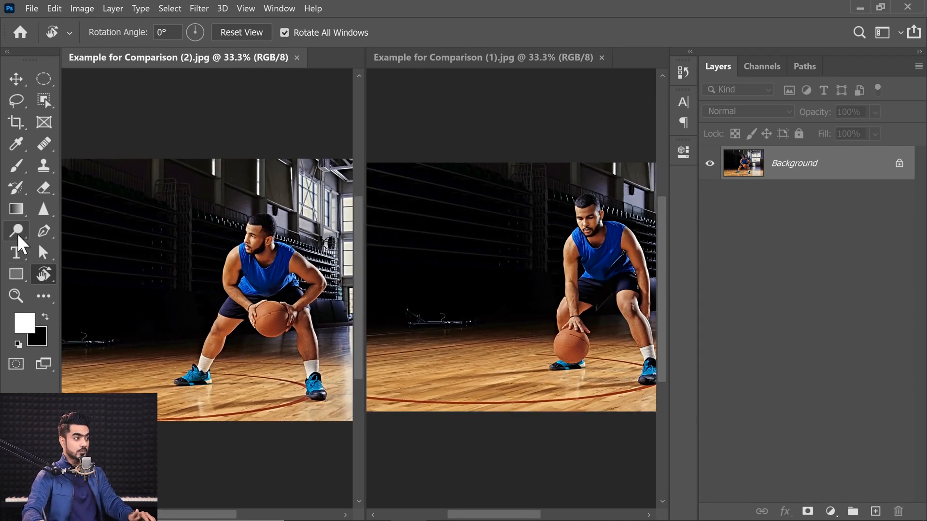
- Activate the Zoom tool and undock both comparison images into overlapping floating windows
click(15, 295)
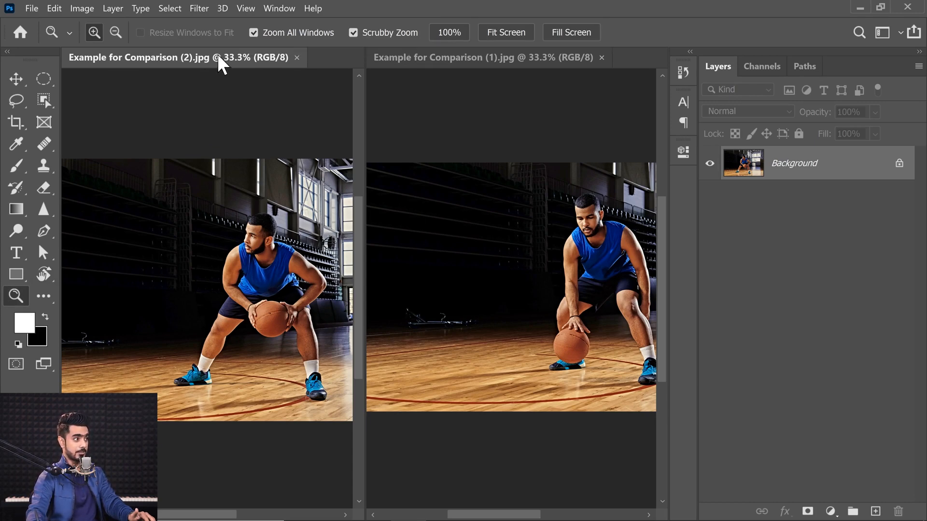
drag(218, 54, 291, 106)
drag(274, 59, 250, 198)
drag(276, 108, 360, 95)
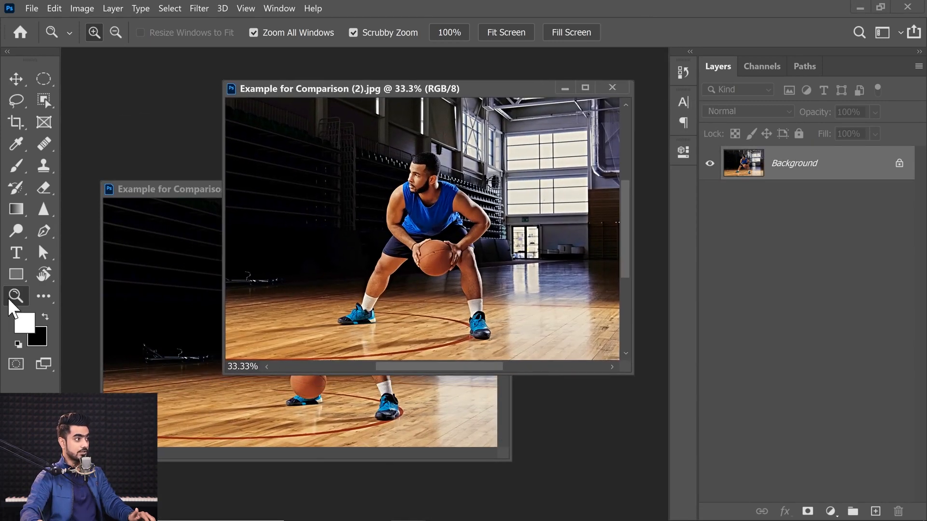
- Turn off Zoom All Windows, turn on Resize Windows to Fit, and enlarge the floating window of Example for Comparison (2).jpg
click(253, 32)
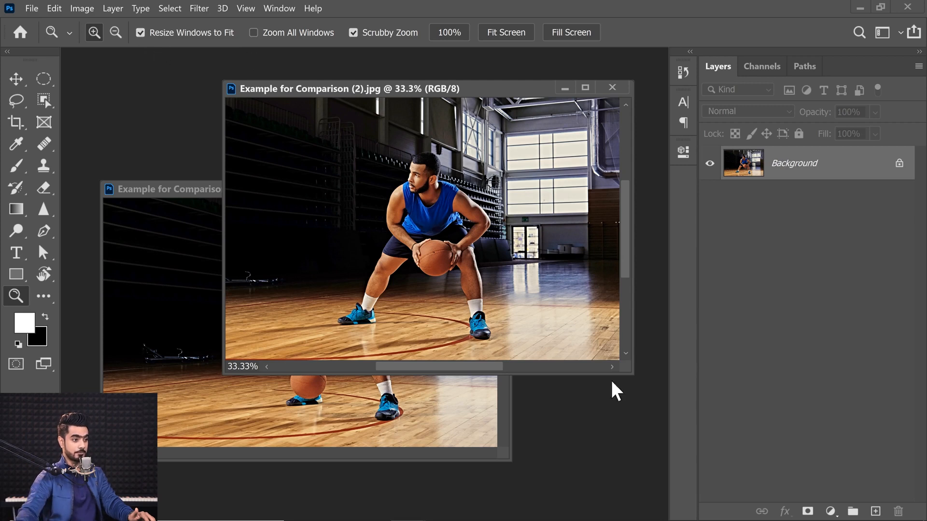
drag(630, 372, 723, 439)
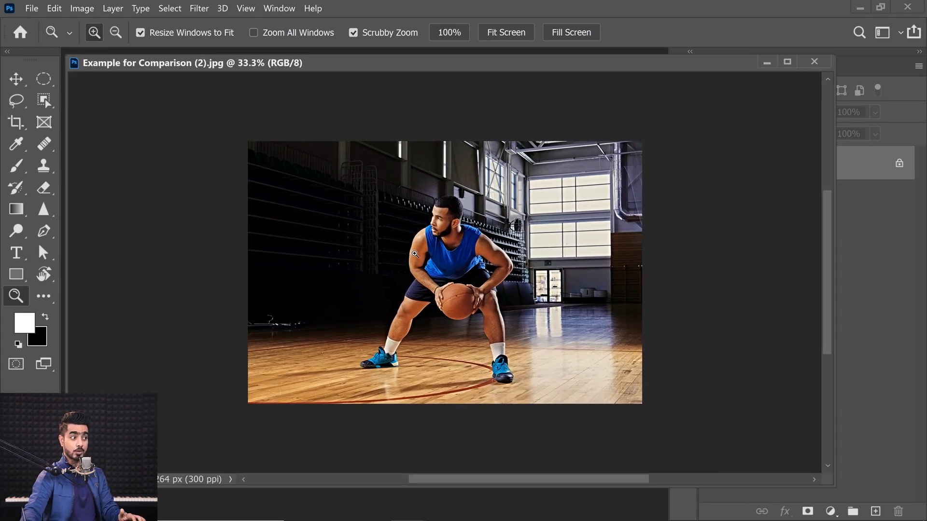
- Zoom Example for Comparison (2).jpg between 33.3% and 66.7% with window resizing on, ending at 50%
click(408, 252)
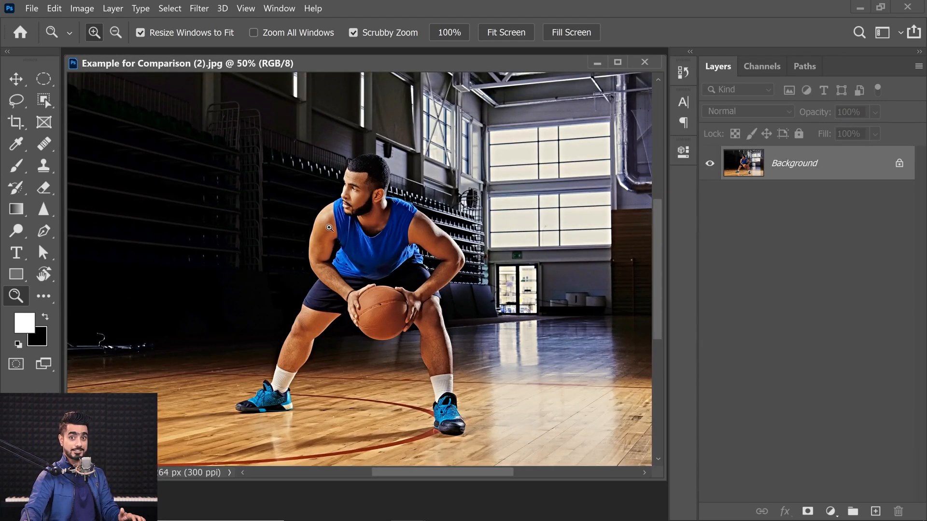
drag(328, 227, 255, 221)
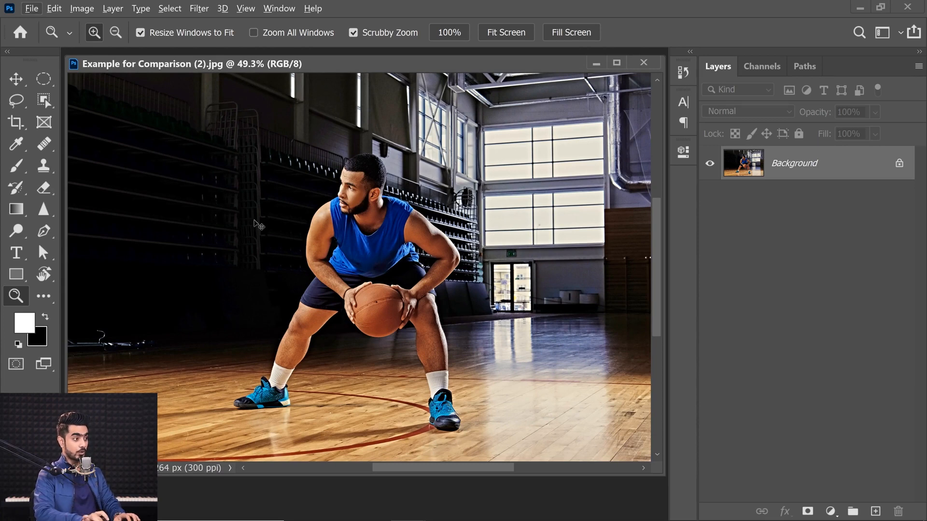
key(ctrl+minus)
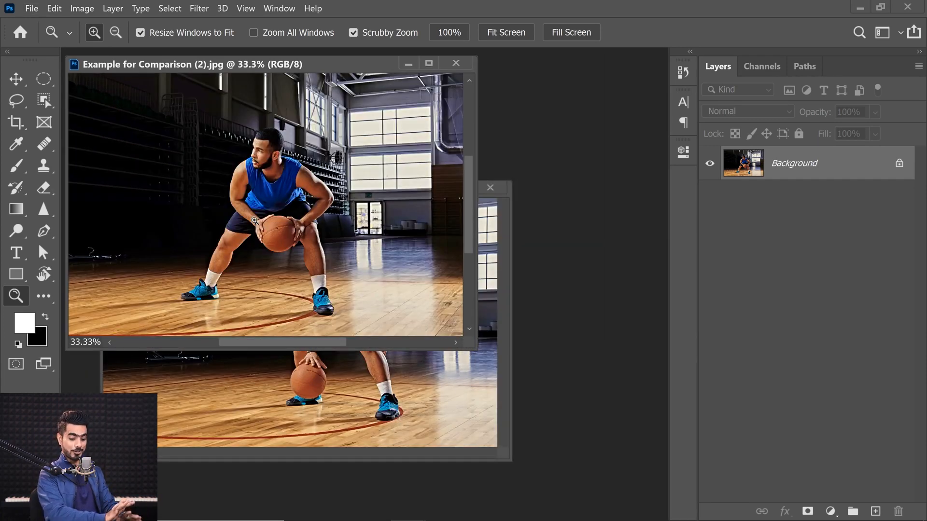
key(ctrl+plus)
key(ctrl+plus)
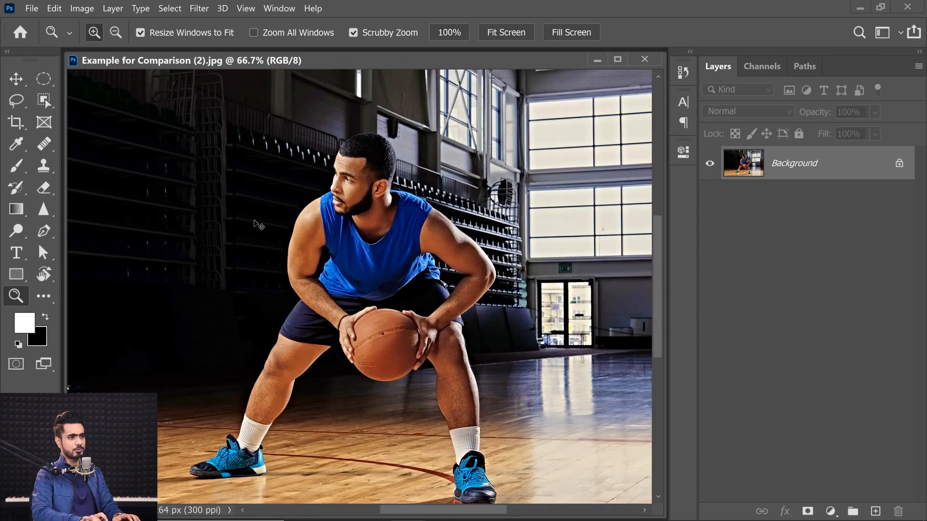
key(ctrl+minus)
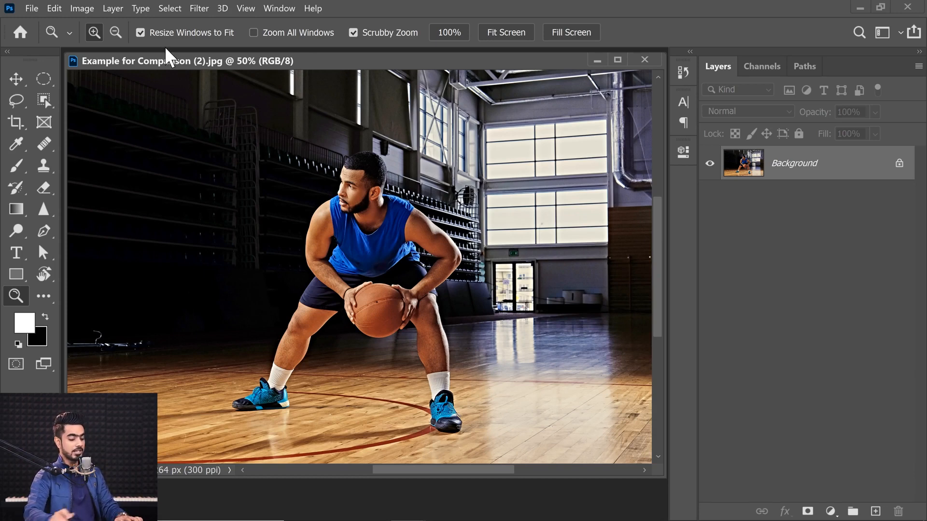
- Zoom the floating image out to 16.7% and back in to 50%, and turn off Resize Windows to Fit
key(ctrl+minus)
key(ctrl+minus)
key(ctrl+minus)
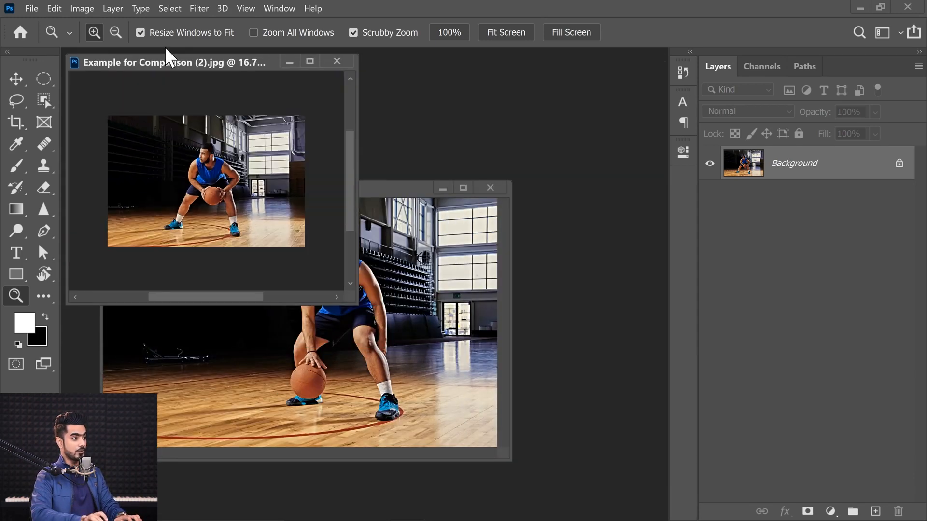
key(ctrl+plus)
key(ctrl+plus)
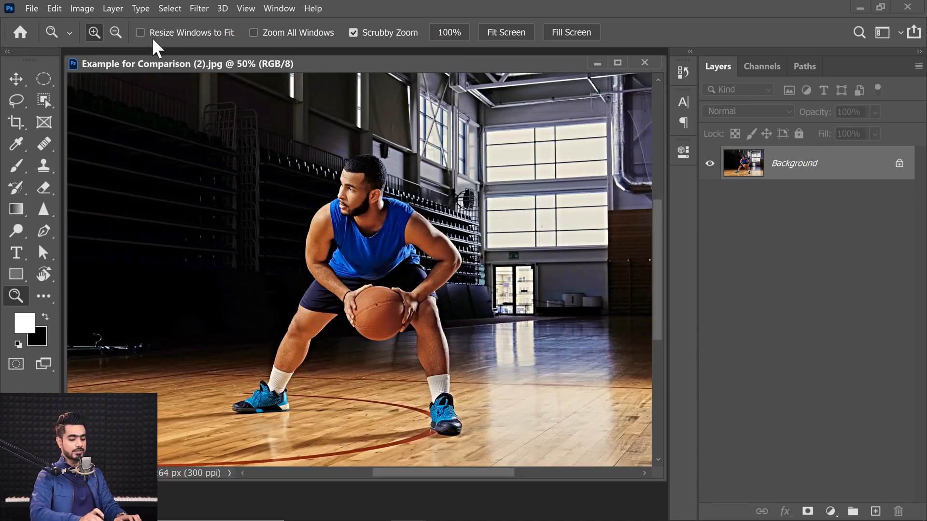
- Zoom the image in to 100%, out to 16.7% and to 25% with window resizing off, and reposition its floating window
key(ctrl+plus)
key(ctrl+plus)
key(ctrl+minus)
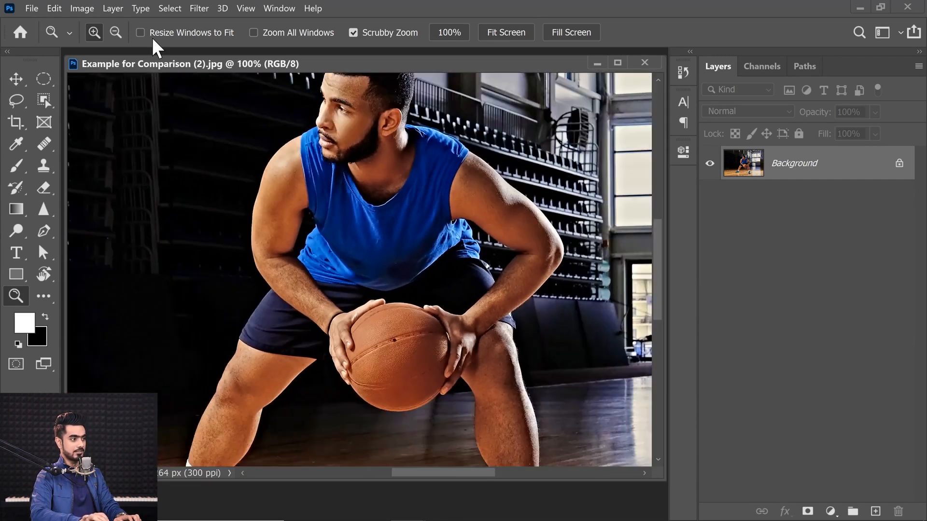
key(ctrl+minus)
key(ctrl+minus)
key(ctrl+minus)
key(ctrl+minus)
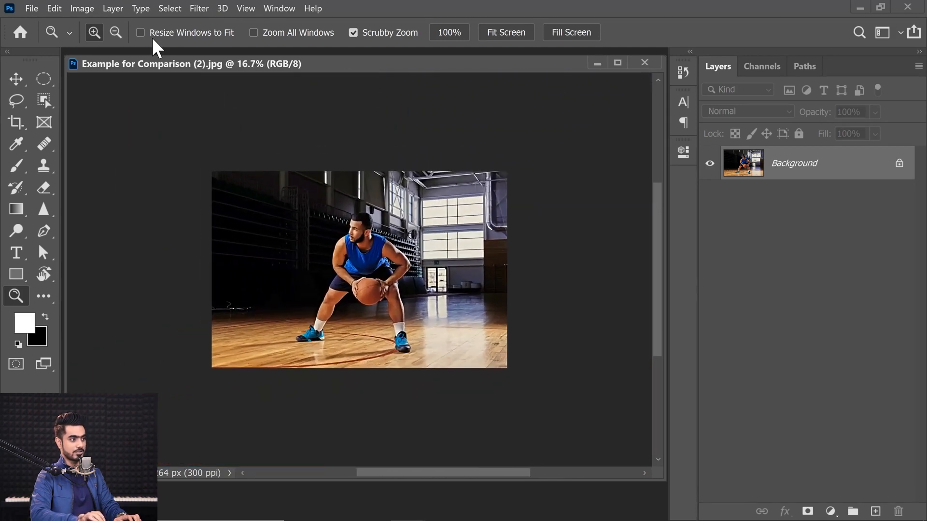
key(ctrl+plus)
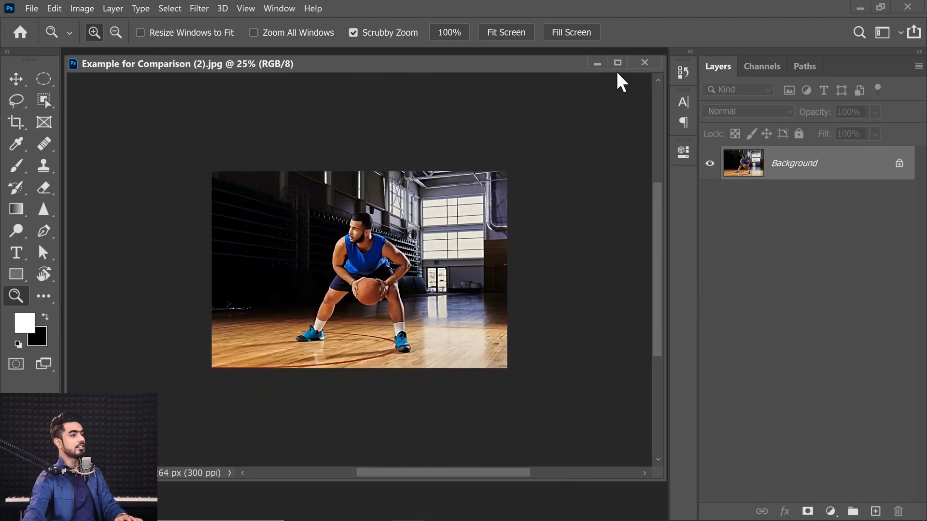
drag(236, 64, 262, 82)
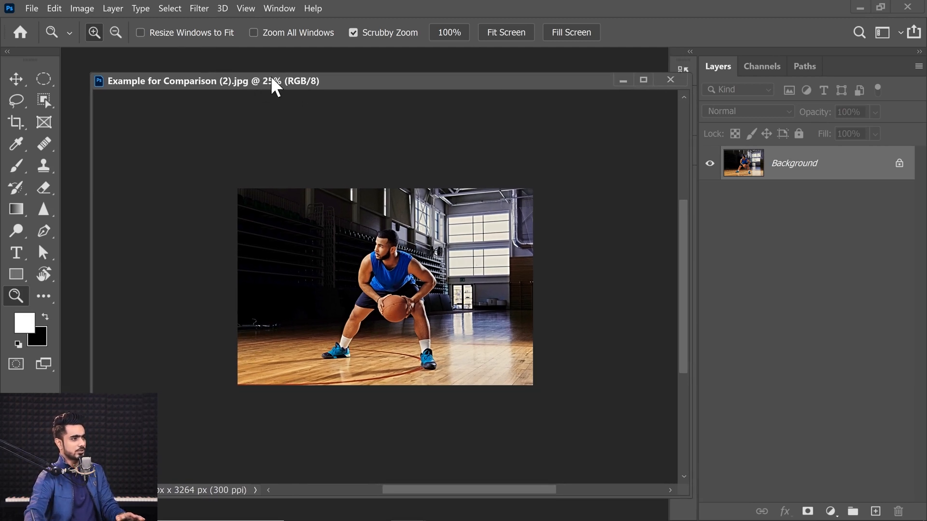